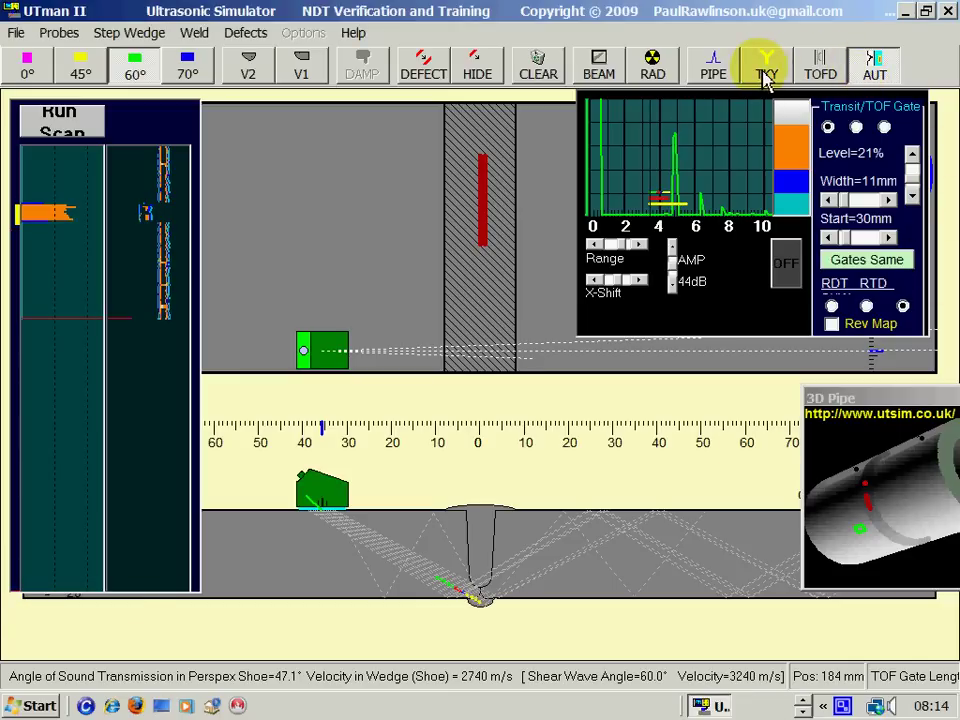
# - Switch to the TKY branch joint, dismiss the probe message, and move the probe onto the branch
pyautogui.click(765, 75)
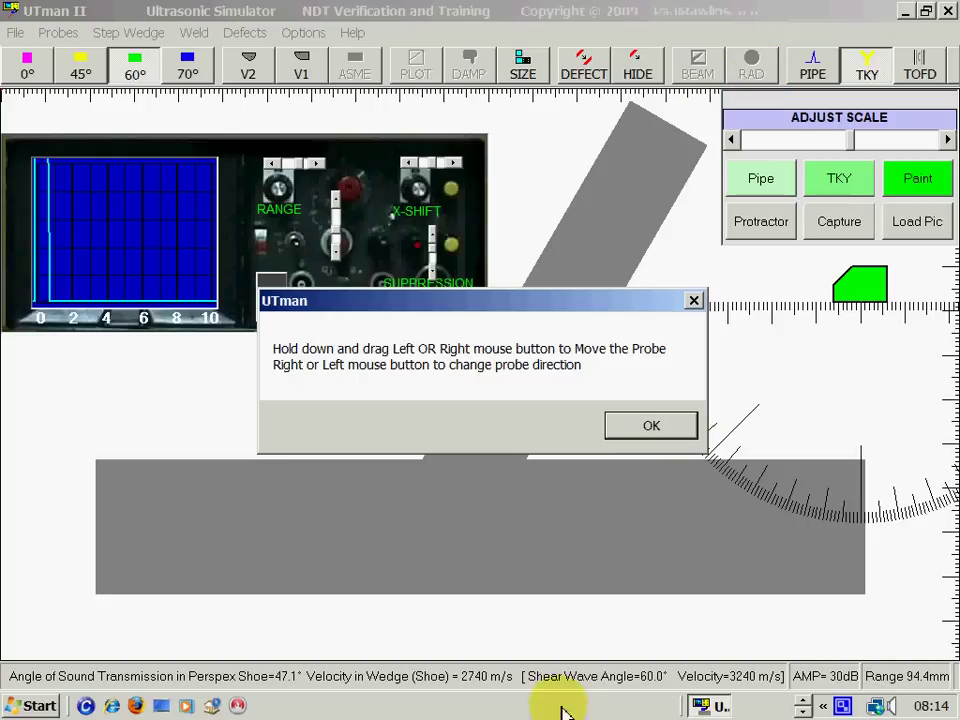
pyautogui.click(651, 427)
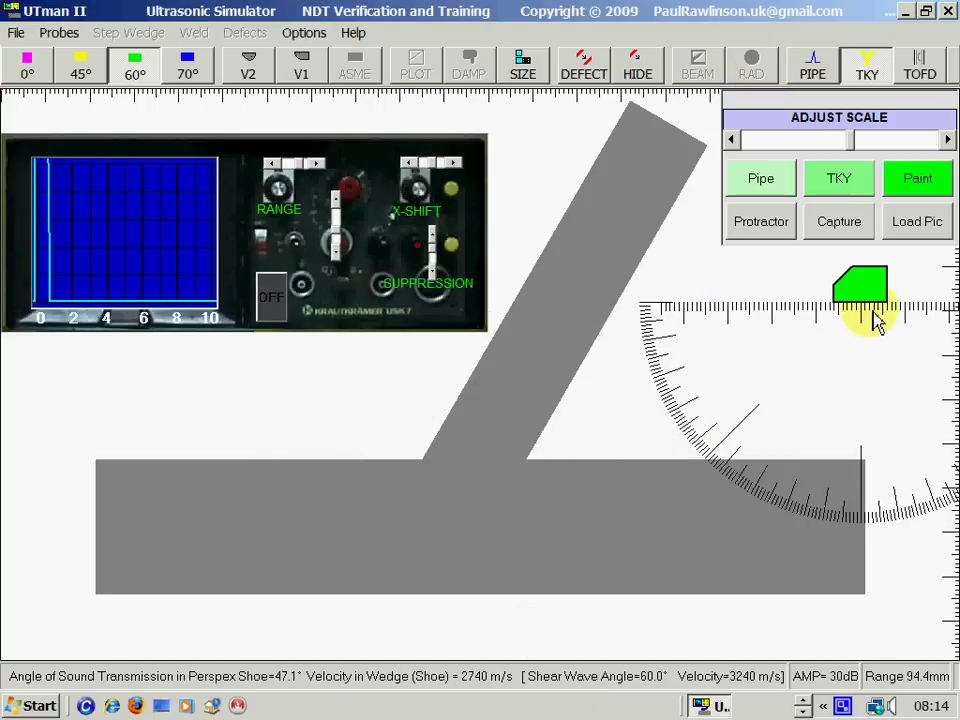
pyautogui.moveTo(873, 314)
pyautogui.mouseDown()
pyautogui.moveTo(858, 300)
pyautogui.moveTo(748, 420)
pyautogui.moveTo(606, 439)
pyautogui.moveTo(782, 461)
pyautogui.moveTo(564, 439)
pyautogui.moveTo(311, 455)
pyautogui.moveTo(346, 461)
pyautogui.moveTo(262, 455)
pyautogui.moveTo(319, 446)
pyautogui.moveTo(261, 444)
pyautogui.moveTo(379, 444)
pyautogui.moveTo(502, 362)
pyautogui.moveTo(598, 208)
pyautogui.moveTo(553, 229)
pyautogui.moveTo(578, 201)
pyautogui.mouseUp()
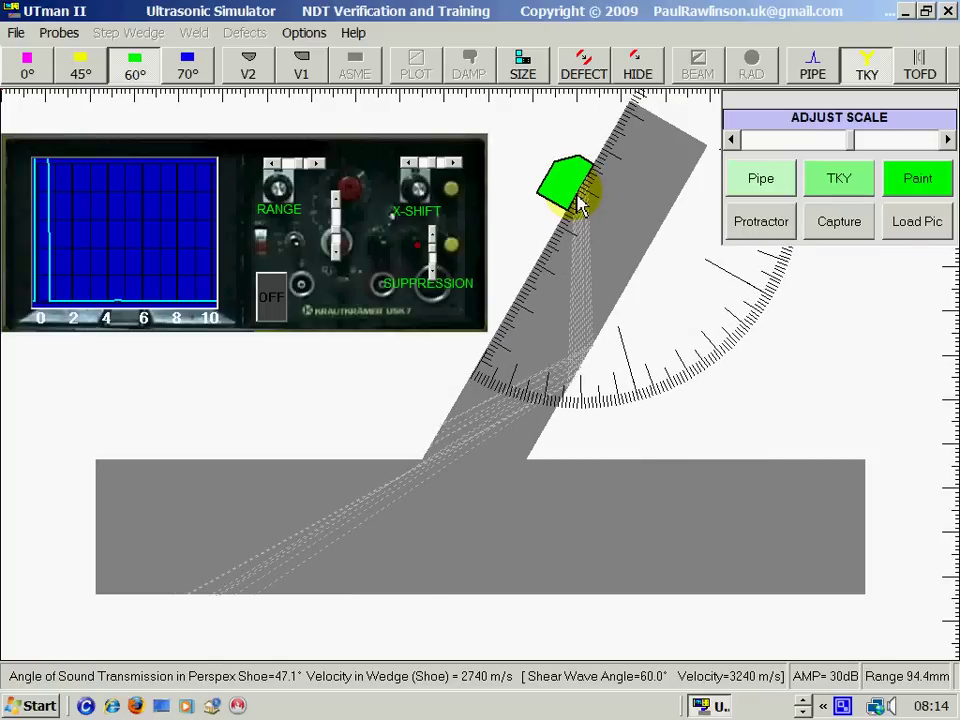
# - Slide the 60° probe down and back up the branch until a strong echo shows near 6
pyautogui.press('Left')
pyautogui.press('Left')
pyautogui.press('Left')
pyautogui.press('Left')
pyautogui.press('Left')
pyautogui.press('Left')
pyautogui.press('Left')
pyautogui.press('Left')
pyautogui.press('Left')
pyautogui.press('Left')
pyautogui.press('Left')
pyautogui.press('Left')
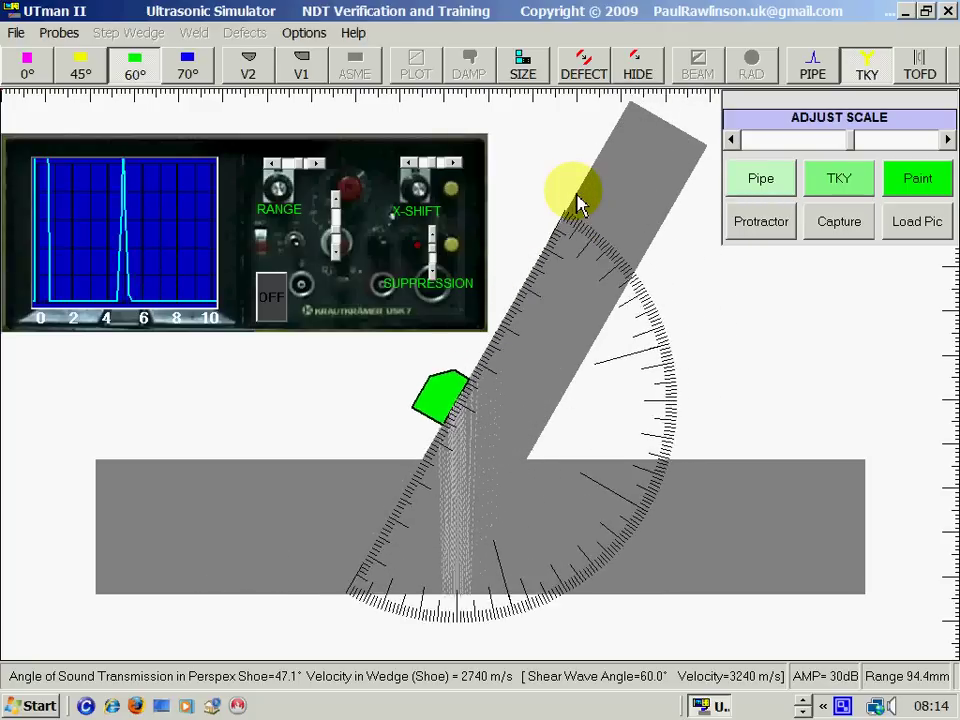
pyautogui.press('Right')
pyautogui.press('Right')
pyautogui.press('Right')
pyautogui.press('Right')
pyautogui.press('Right')
pyautogui.press('Right')
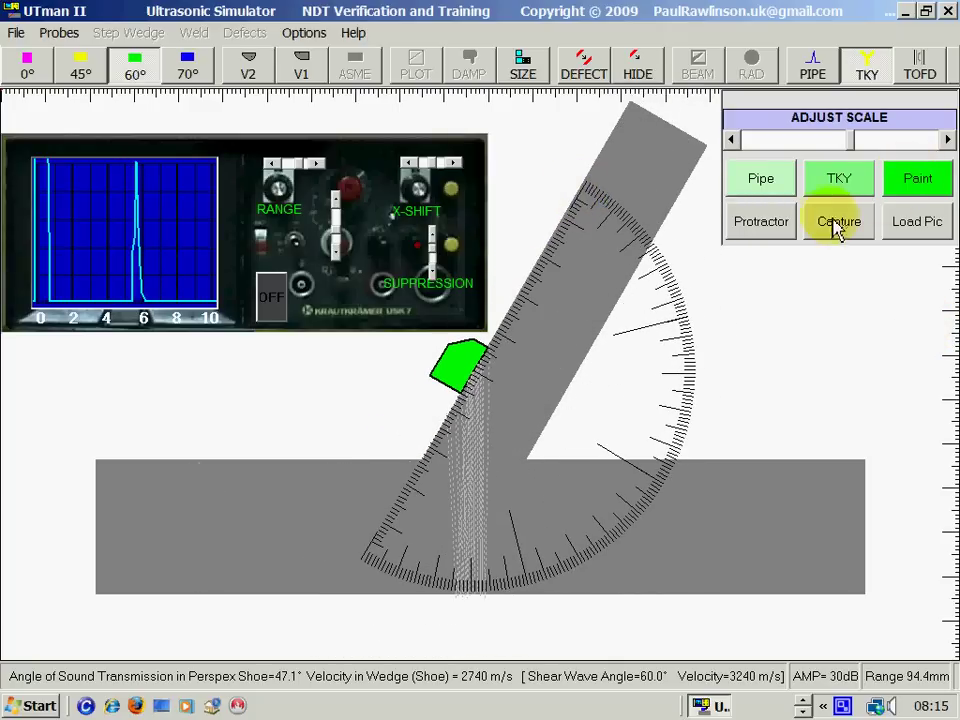
# - Replace the joint with a 20-inch pipe of 15 mm wall and scan the probe along it
pyautogui.click(779, 184)
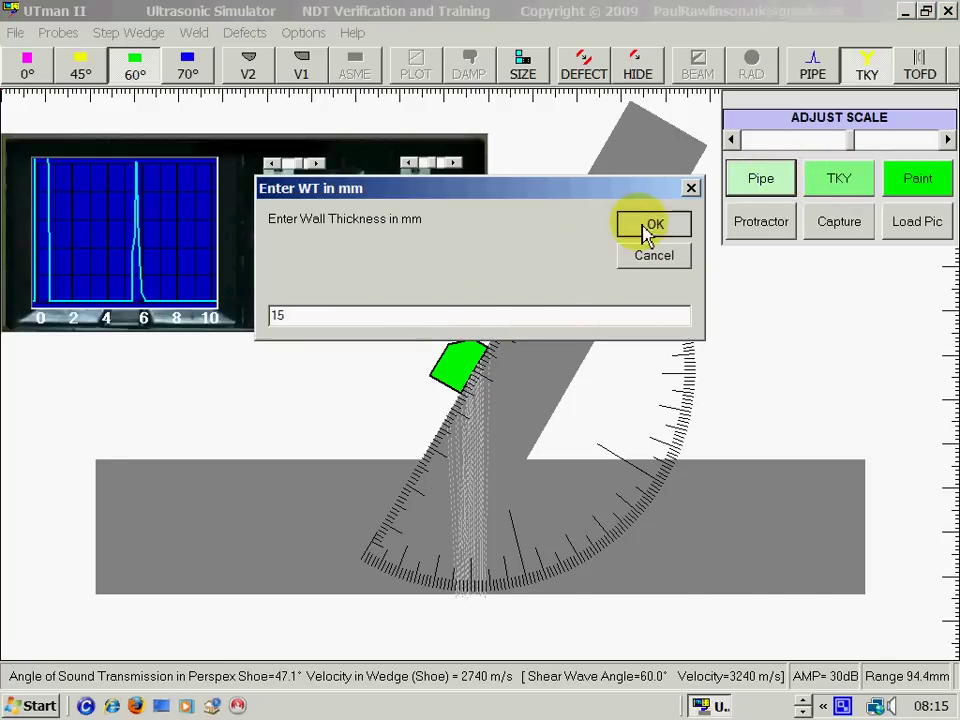
pyautogui.click(648, 230)
pyautogui.moveTo(487, 378); pyautogui.dragTo(722, 380)
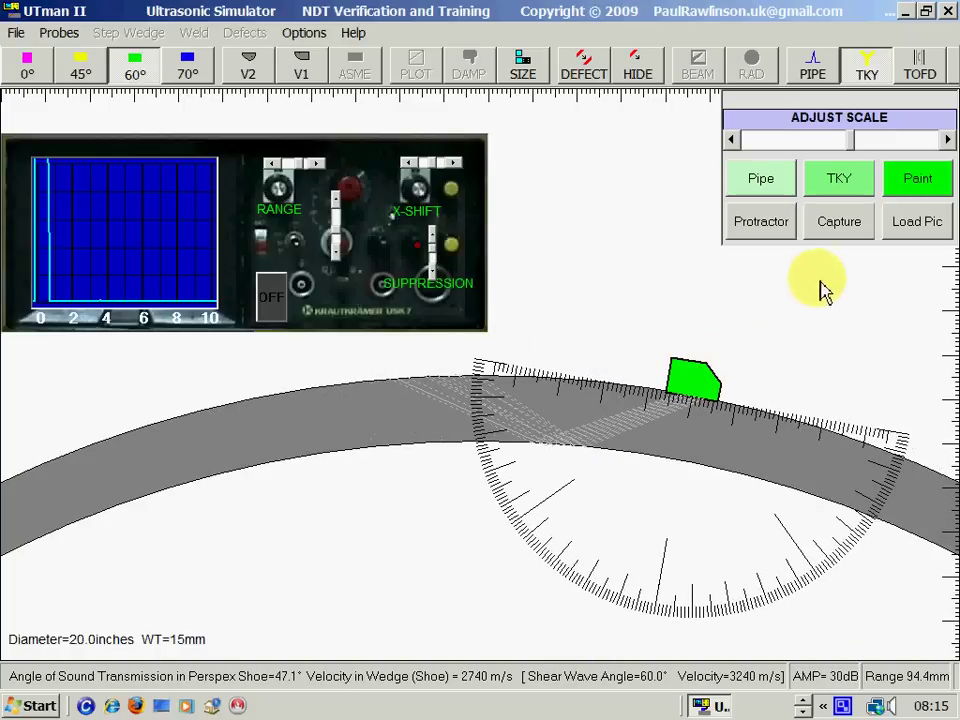
# - Toggle the protractor overlay on and off, leaving it hidden
pyautogui.click(770, 243)
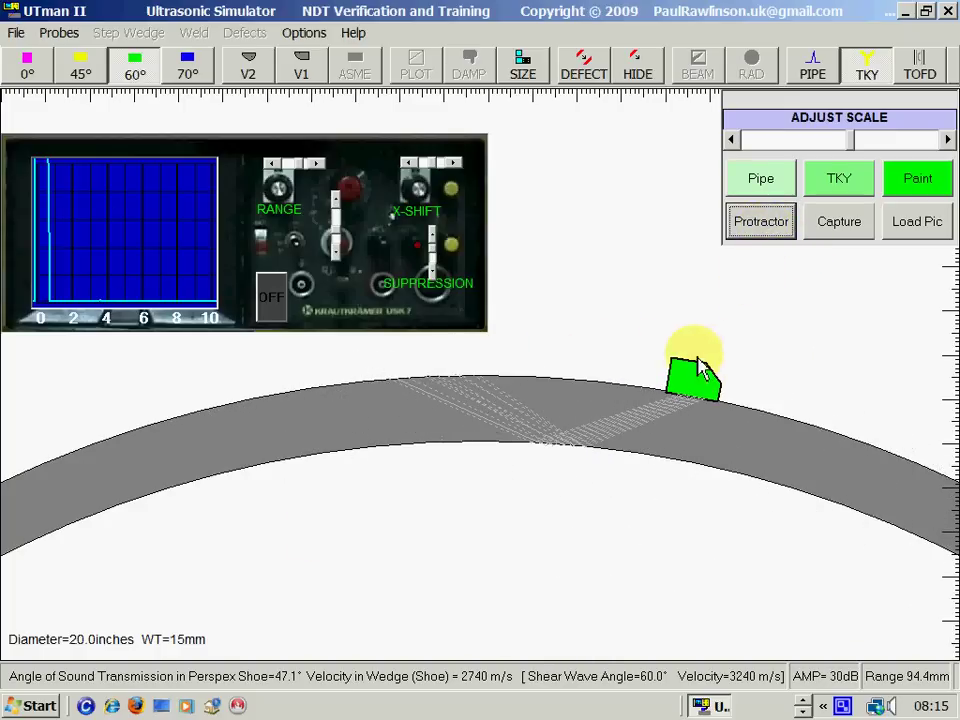
pyautogui.moveTo(701, 364)
pyautogui.mouseDown()
pyautogui.moveTo(617, 369)
pyautogui.moveTo(703, 374)
pyautogui.mouseUp()
pyautogui.click(768, 228)
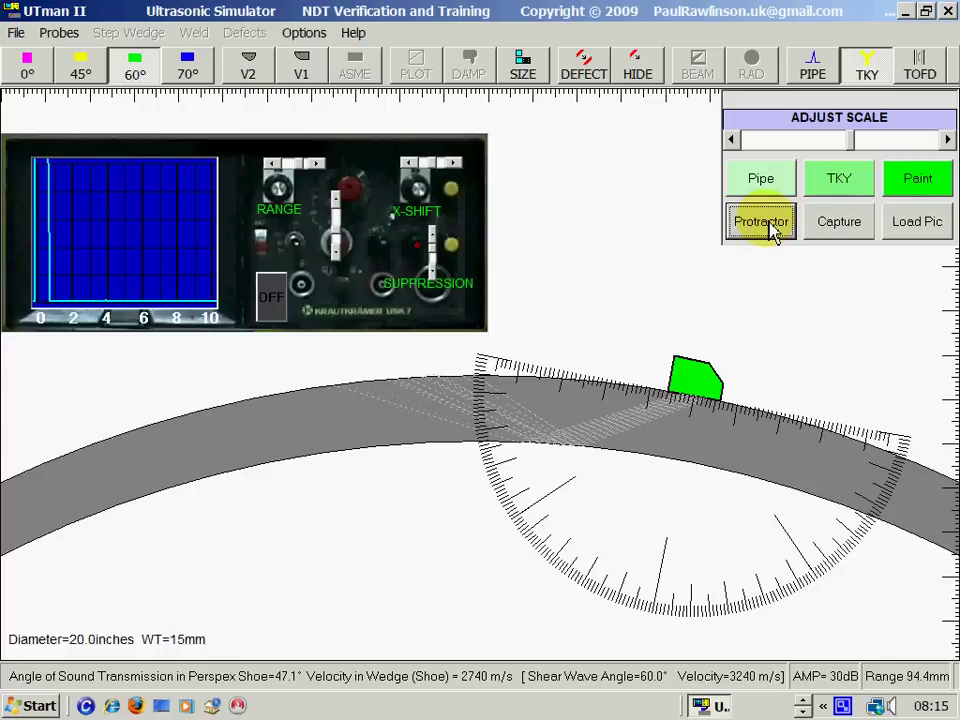
pyautogui.click(768, 227)
pyautogui.click(768, 227)
pyautogui.click(768, 228)
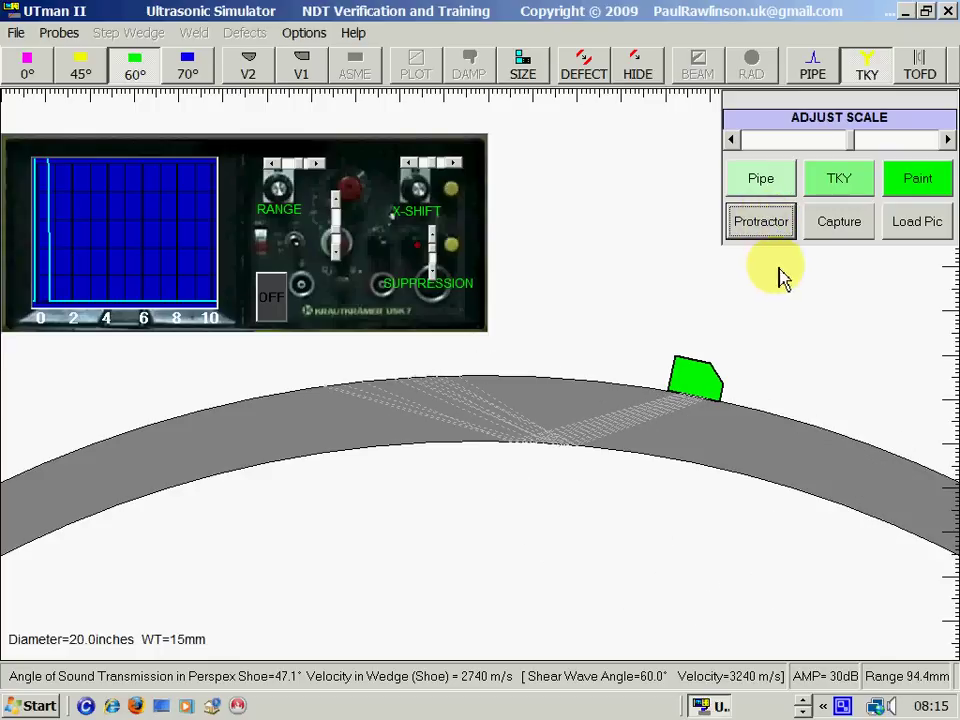
# - In the drawing tools, adjust the pipe's wall thickness with the spinner arrows
pyautogui.click(918, 180)
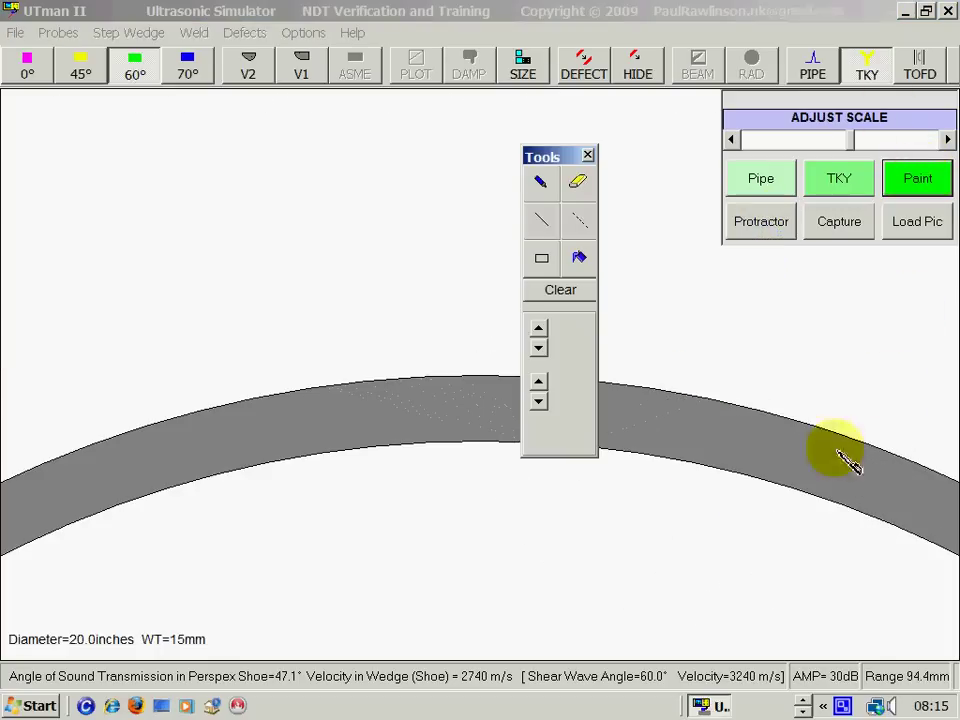
pyautogui.click(538, 348)
pyautogui.click(538, 348)
pyautogui.click(538, 330)
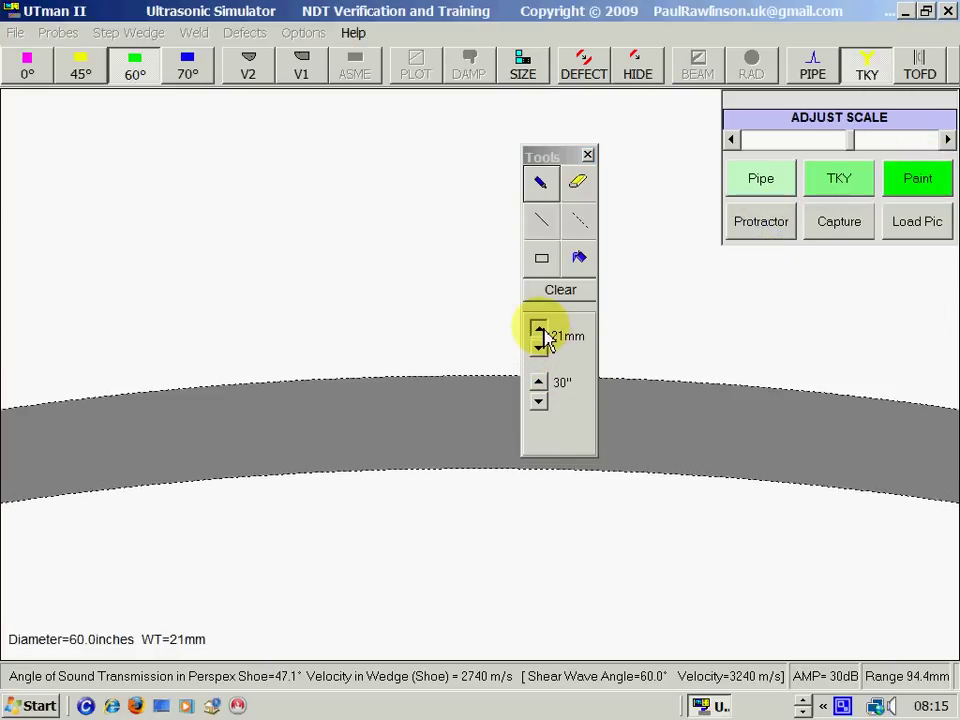
pyautogui.moveTo(538, 331); pyautogui.dragTo(538, 331)
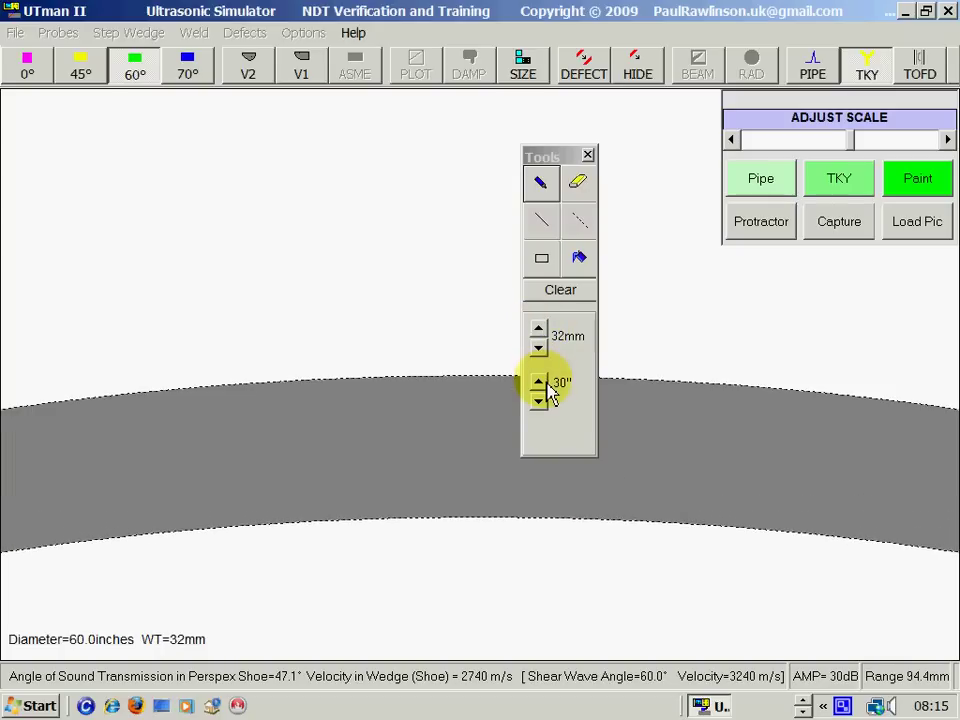
# - Shrink the pipe to 6-inch diameter, close the tools, and put the probe back on the pipe
pyautogui.moveTo(540, 383); pyautogui.dragTo(538, 348)
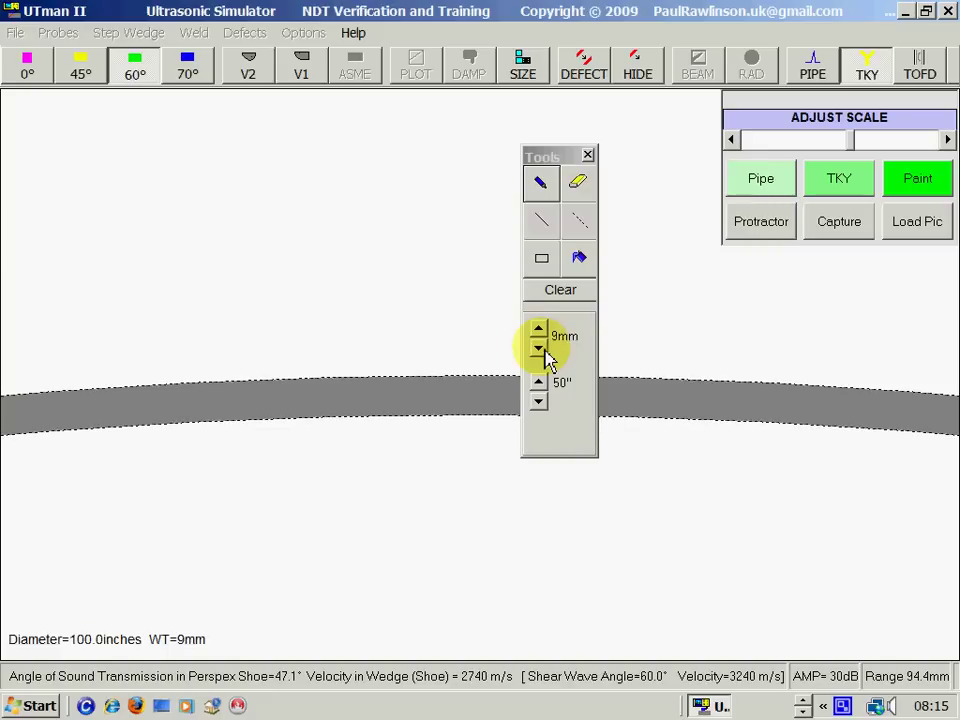
pyautogui.moveTo(546, 403); pyautogui.dragTo(539, 403)
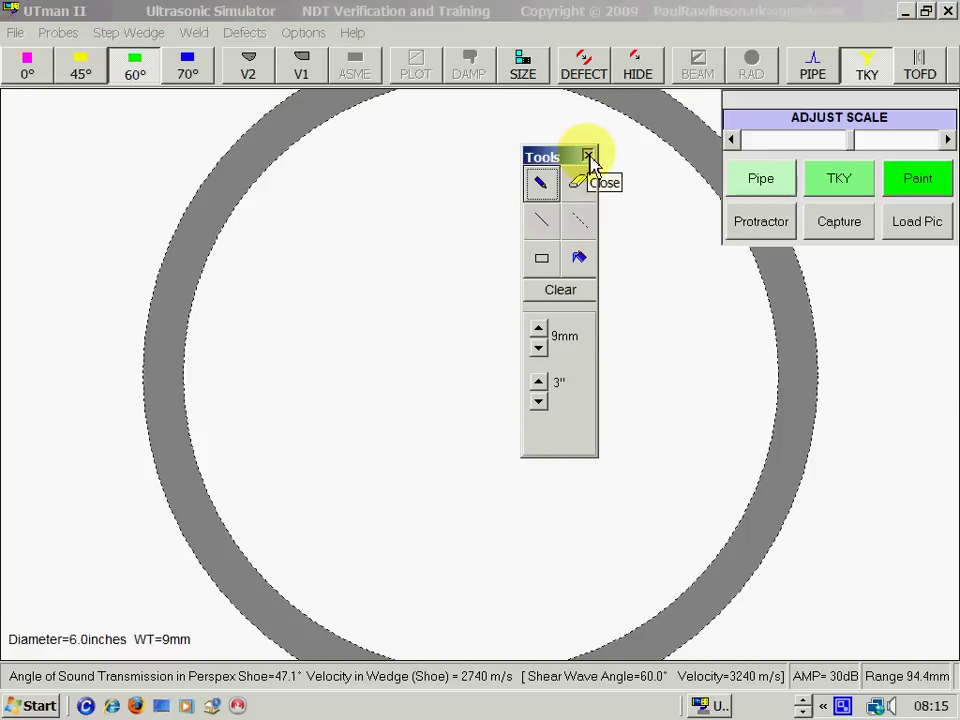
pyautogui.click(589, 162)
pyautogui.moveTo(760, 422); pyautogui.dragTo(186, 545)
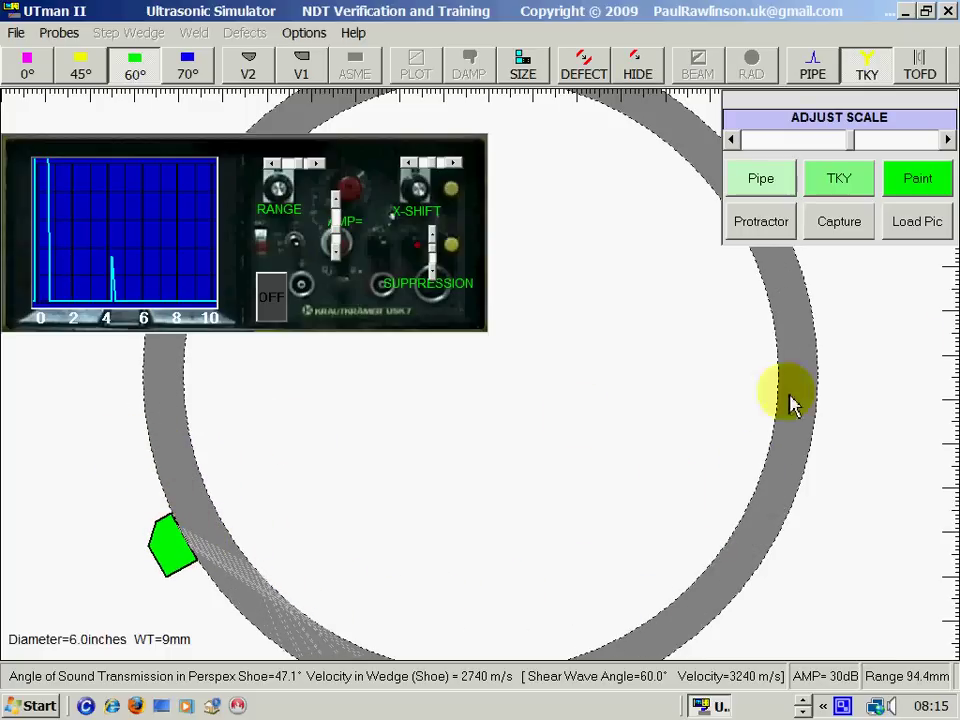
# - Return to the TKY joint, place the probe on the branch, and open the Paint tools
pyautogui.click(855, 195)
pyautogui.moveTo(729, 444); pyautogui.dragTo(609, 406)
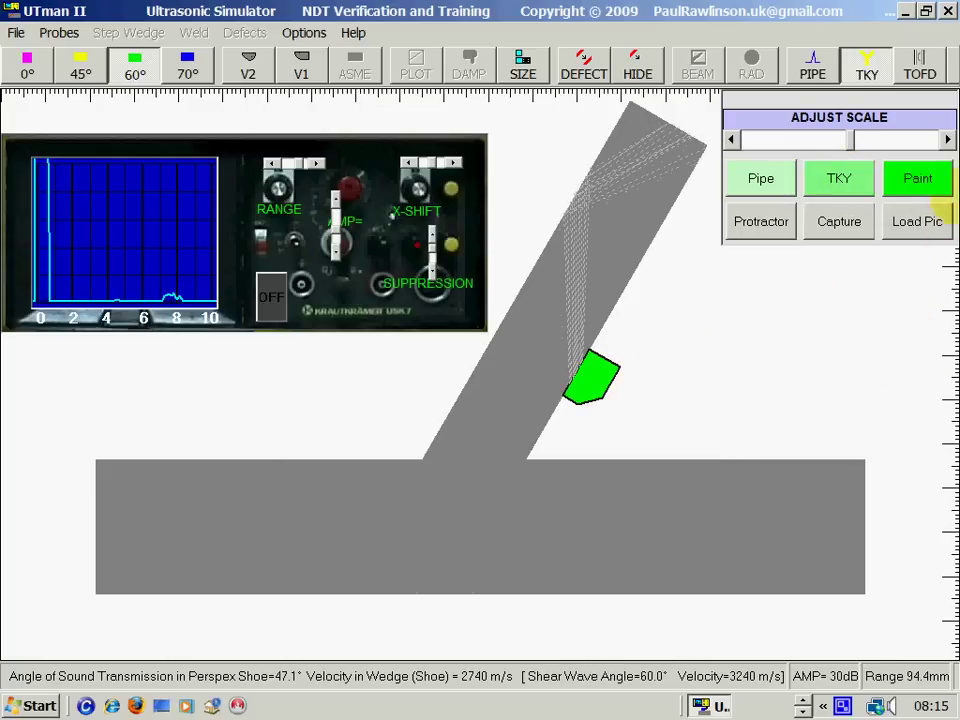
pyautogui.click(926, 188)
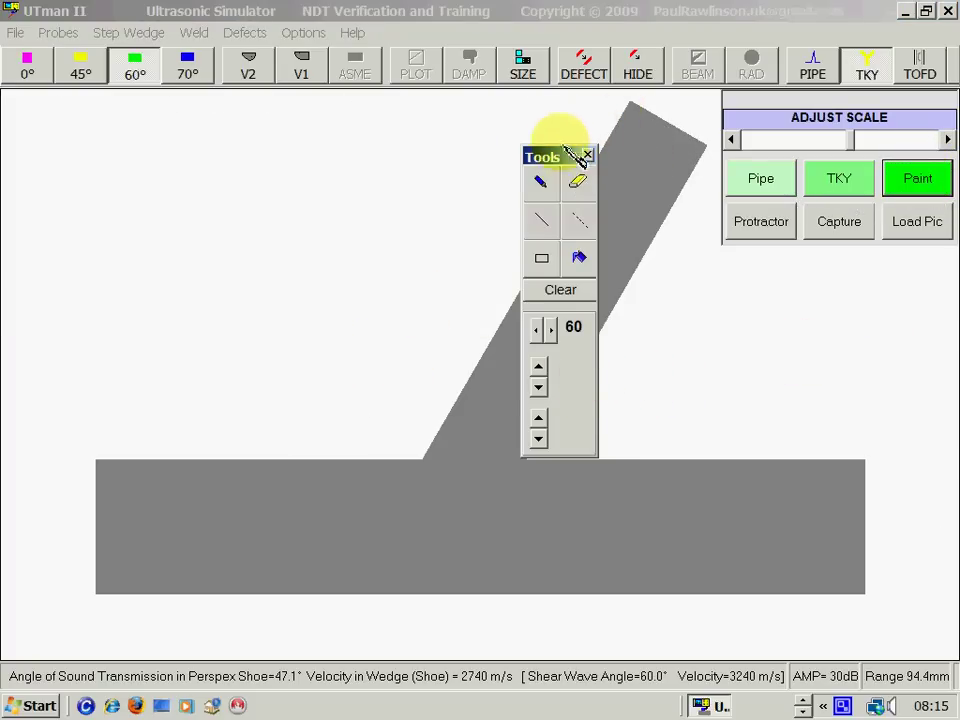
# - Move the Tools palette aside and raise the branch angle from 61° to 63°
pyautogui.moveTo(575, 158); pyautogui.dragTo(173, 132)
pyautogui.click(152, 305)
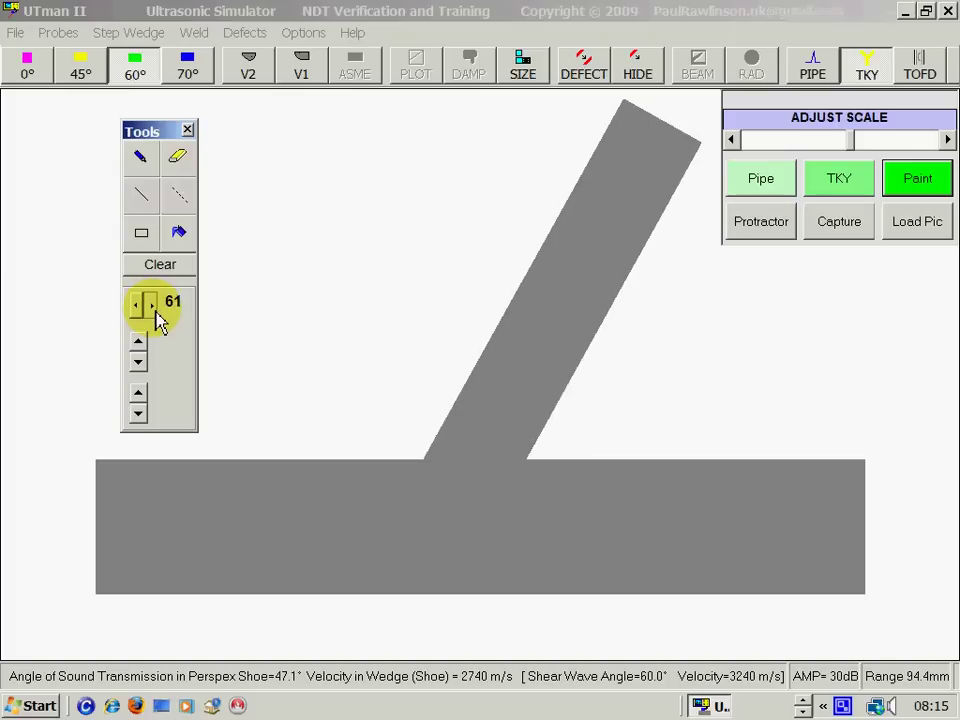
pyautogui.moveTo(155, 312); pyautogui.dragTo(140, 395)
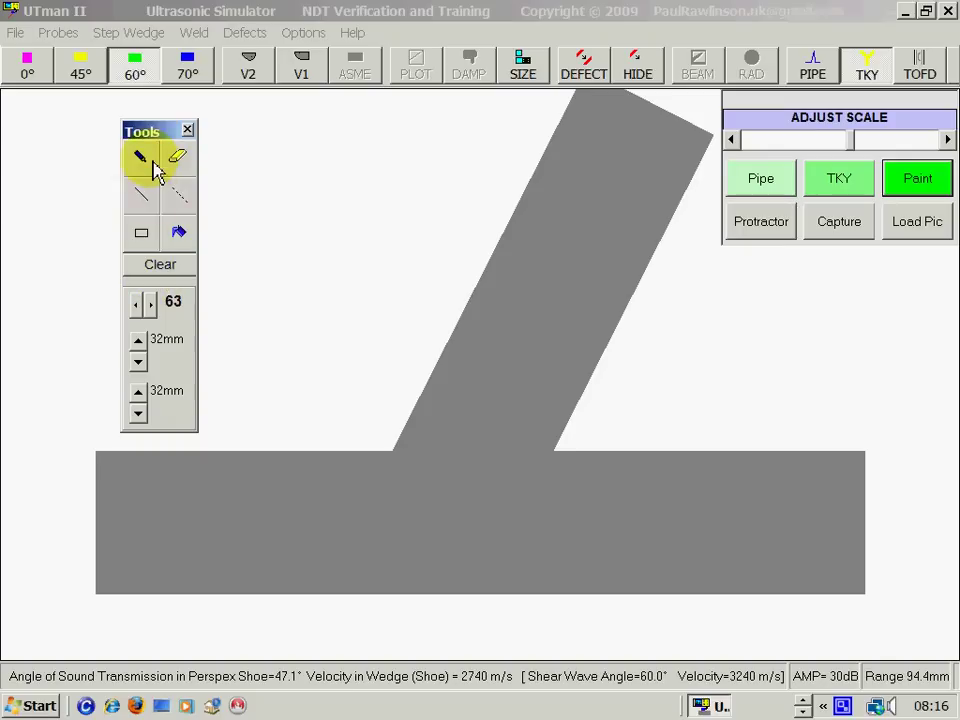
# - Paint a freehand weld bead into the branch-to-plate joint corner
pyautogui.moveTo(158, 135); pyautogui.dragTo(105, 124)
pyautogui.click(86, 145)
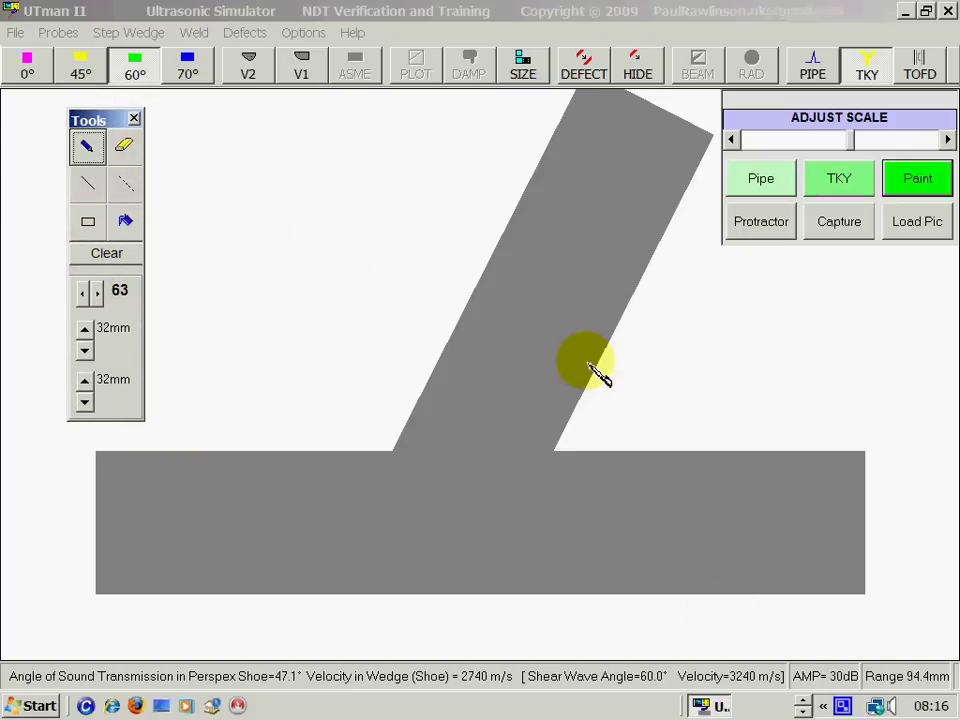
pyautogui.moveTo(583, 400)
pyautogui.mouseDown()
pyautogui.moveTo(614, 437)
pyautogui.moveTo(582, 418)
pyautogui.mouseUp()
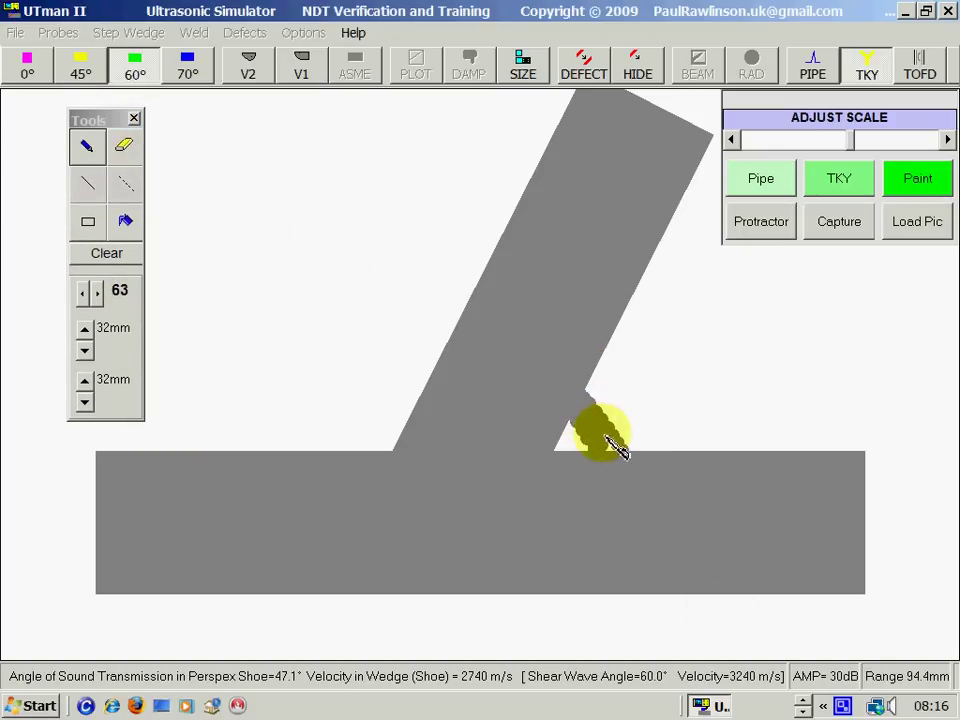
pyautogui.moveTo(562, 414)
pyautogui.mouseDown()
pyautogui.moveTo(585, 446)
pyautogui.moveTo(618, 454)
pyautogui.moveTo(562, 436)
pyautogui.moveTo(553, 457)
pyautogui.moveTo(477, 441)
pyautogui.mouseUp()
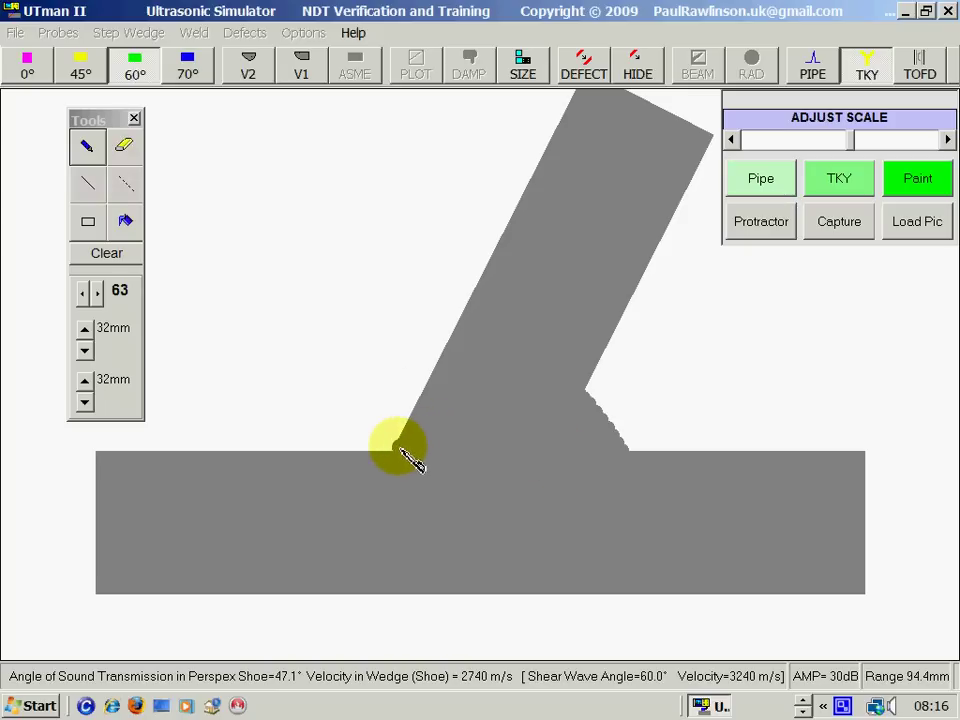
# - Draw dotted lines outlining the weld between its toes and along the plate
pyautogui.click(124, 185)
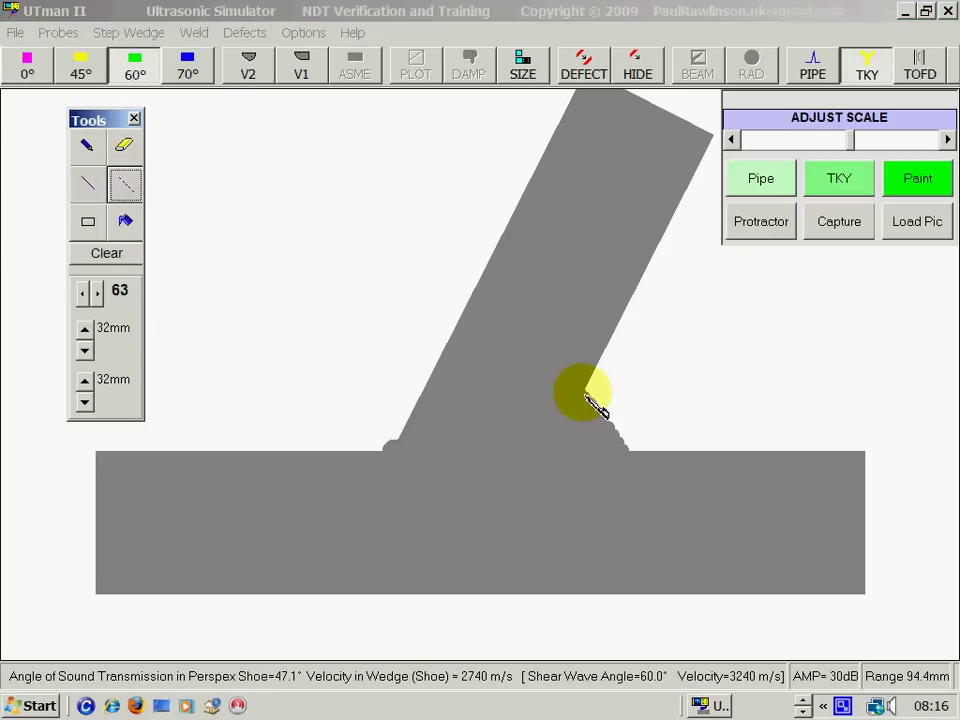
pyautogui.moveTo(587, 394); pyautogui.dragTo(405, 437)
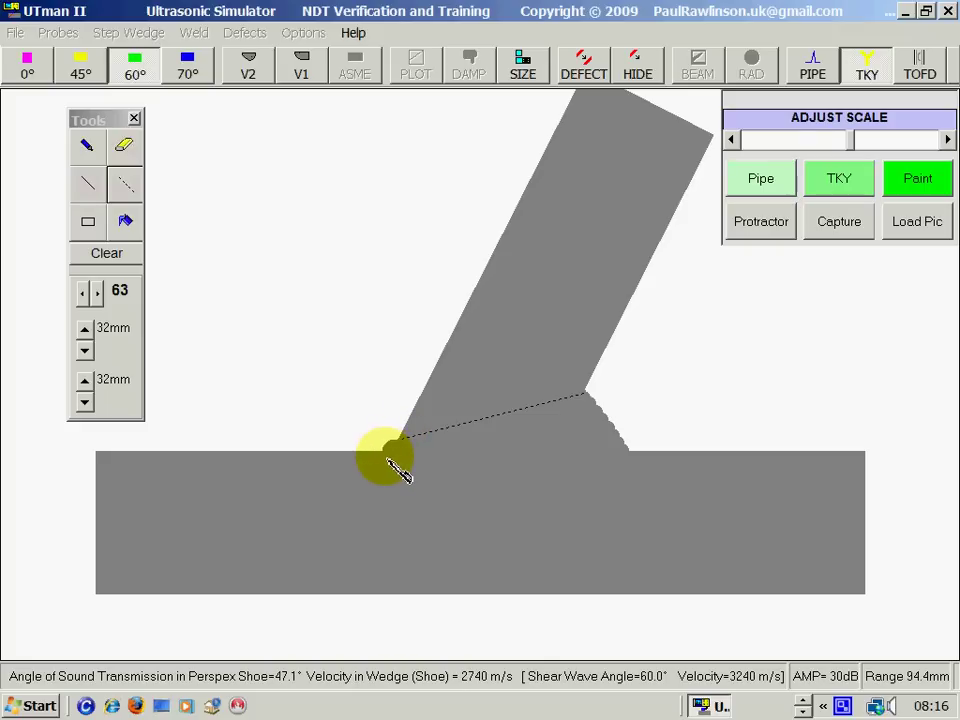
pyautogui.moveTo(383, 453); pyautogui.dragTo(627, 458)
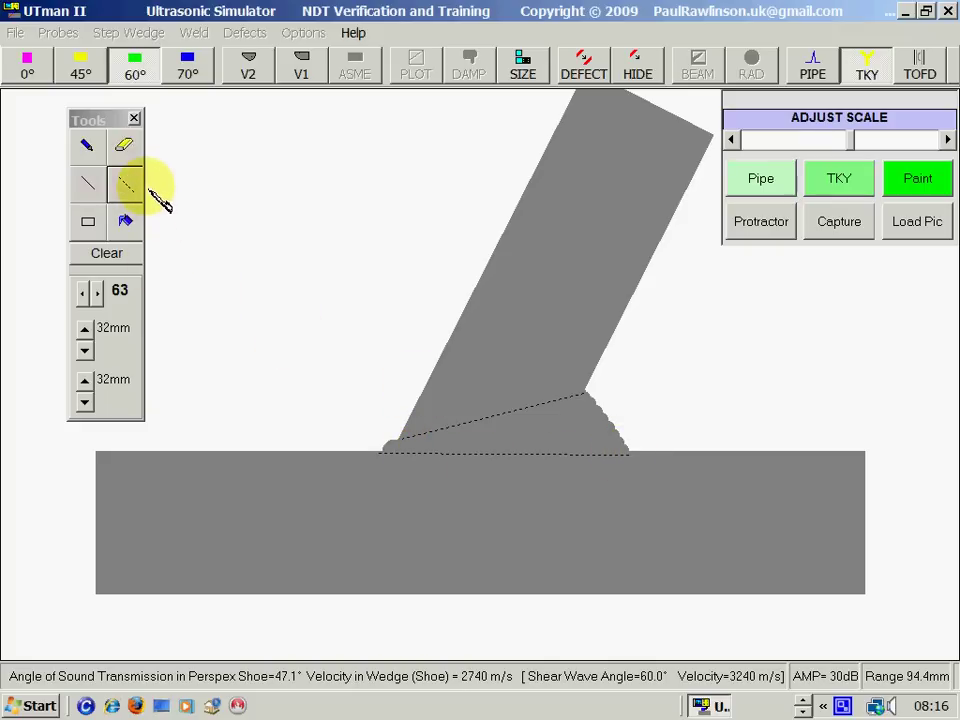
# - Draw a grey rectangular block at top left and erase a small hole in it
pyautogui.click(86, 223)
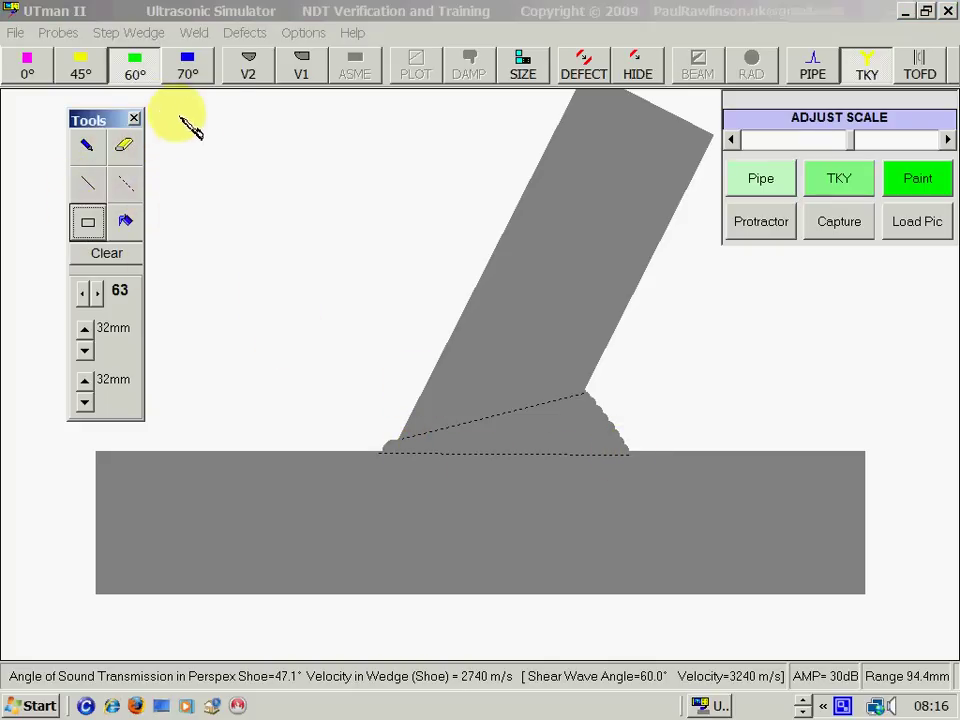
pyautogui.moveTo(158, 108); pyautogui.dragTo(404, 208)
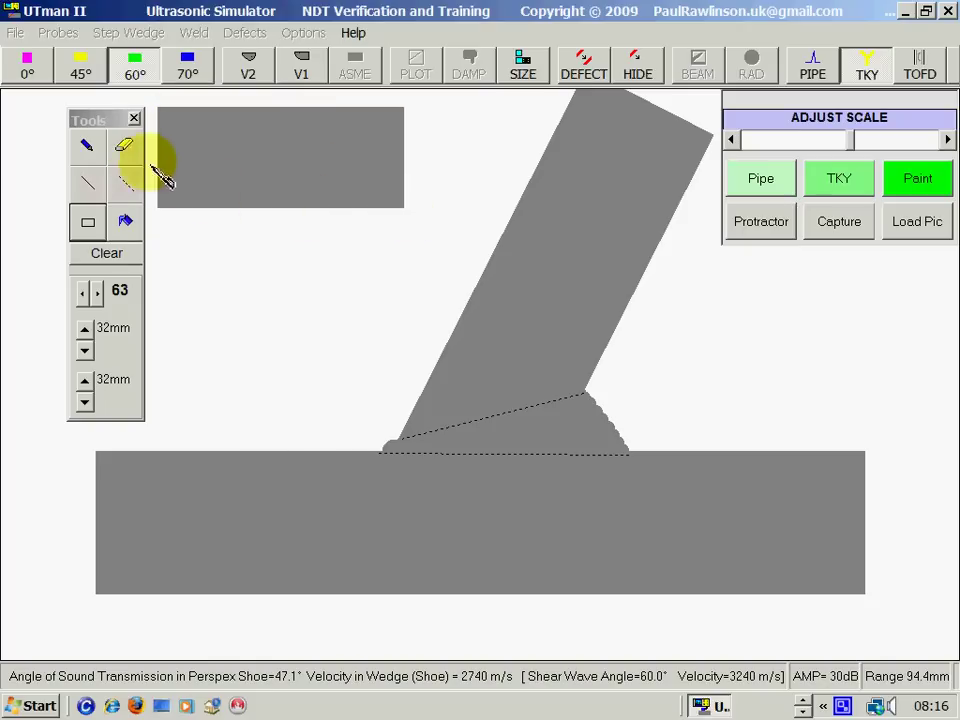
pyautogui.click(124, 147)
pyautogui.click(361, 160)
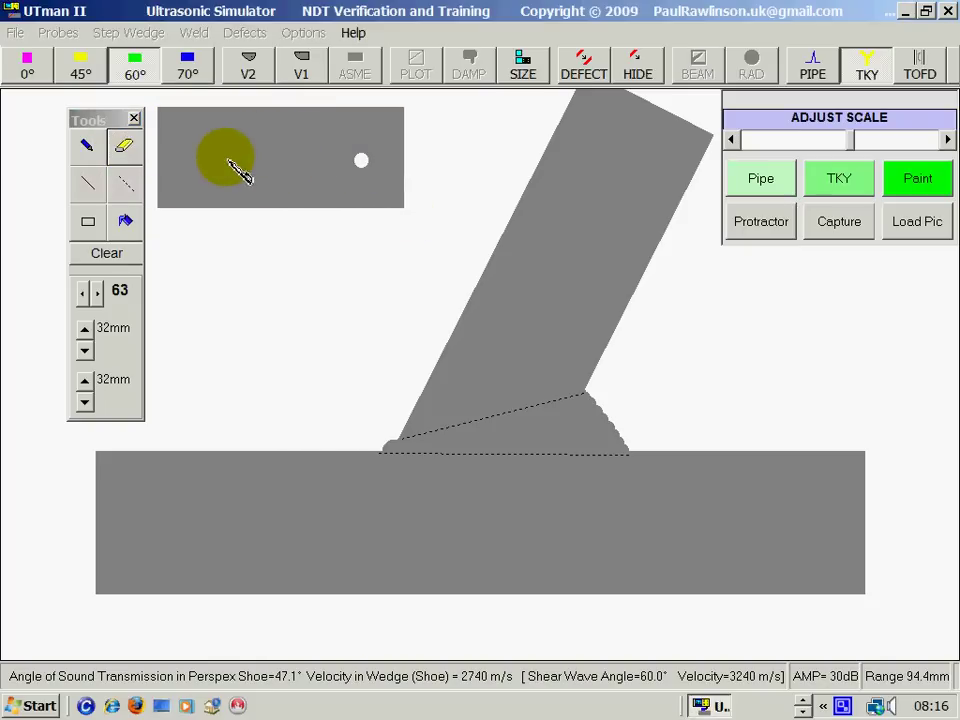
# - Close the tools, move the green 60° probe up the brace face, and enter defect mode
pyautogui.click(136, 120)
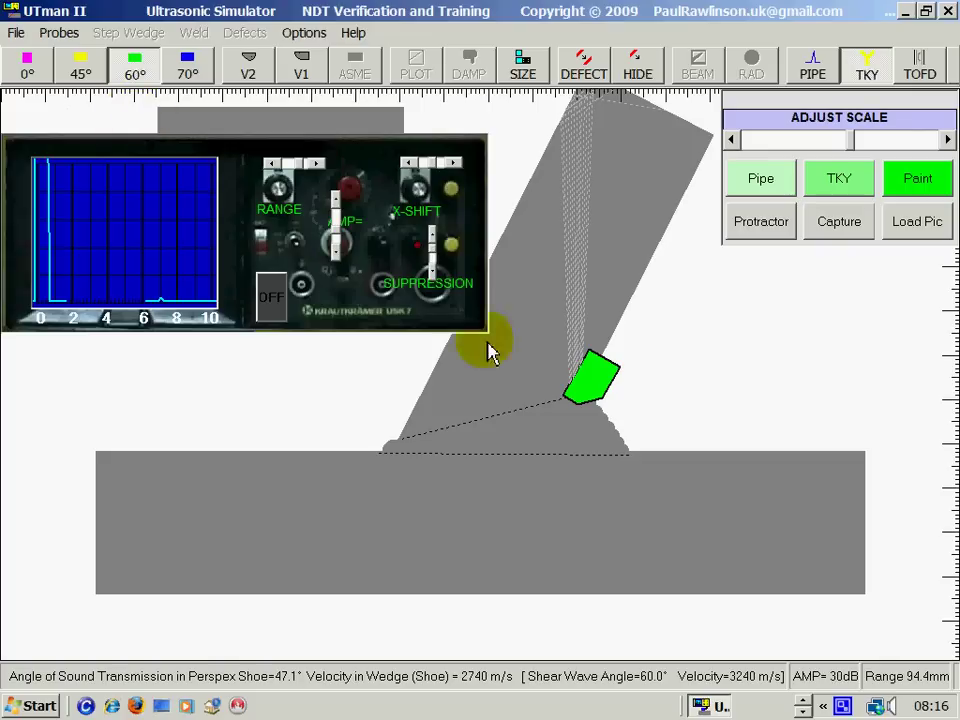
pyautogui.moveTo(628, 422); pyautogui.dragTo(665, 279)
pyautogui.moveTo(490, 225); pyautogui.dragTo(467, 186)
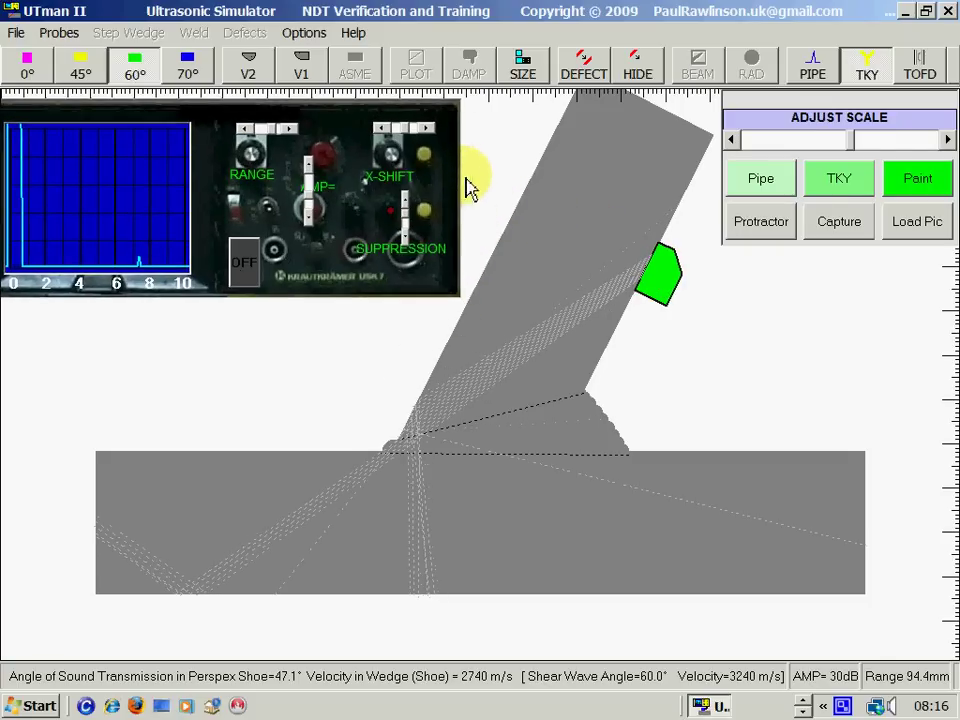
pyautogui.click(584, 66)
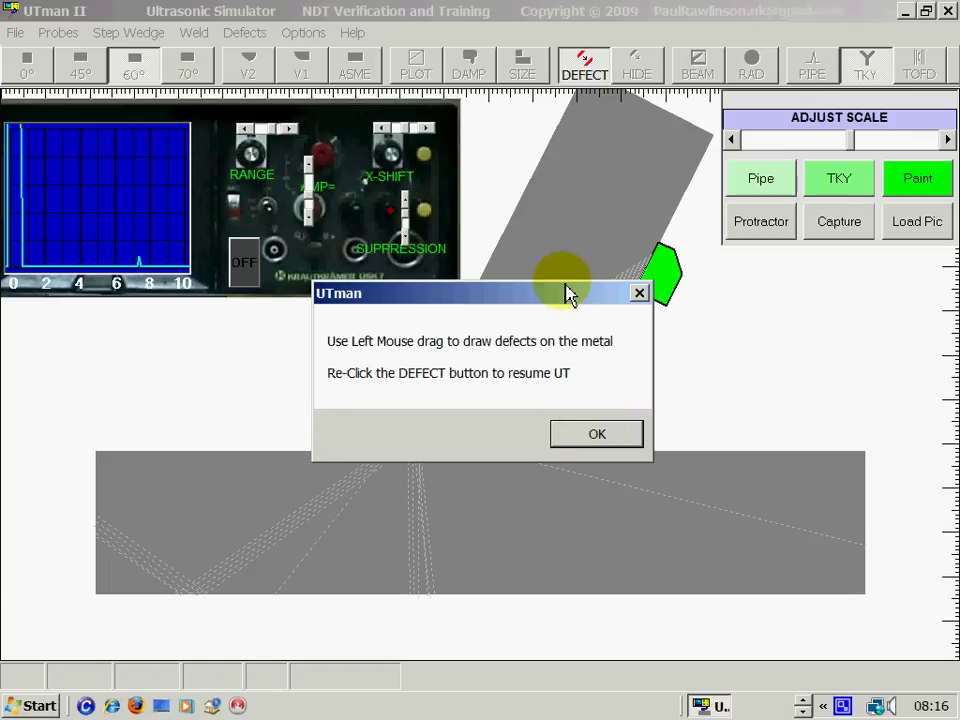
# - Dismiss the defect instructions, draw a red defect line along the weld root, and resume scanning
pyautogui.moveTo(568, 294); pyautogui.dragTo(285, 329)
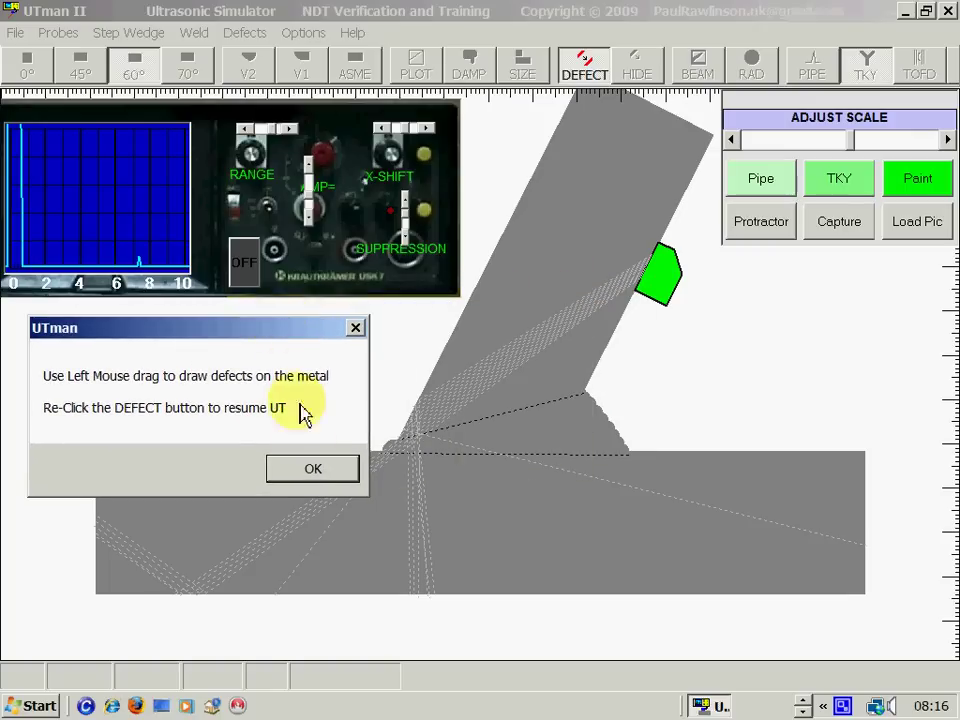
pyautogui.click(312, 469)
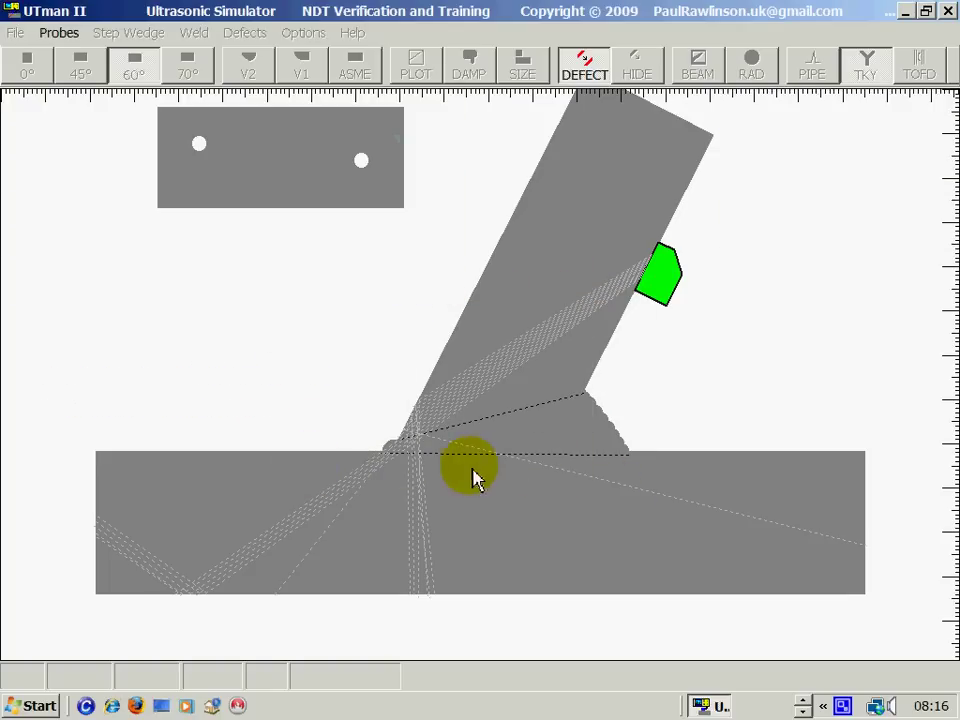
pyautogui.moveTo(470, 459); pyautogui.dragTo(563, 466)
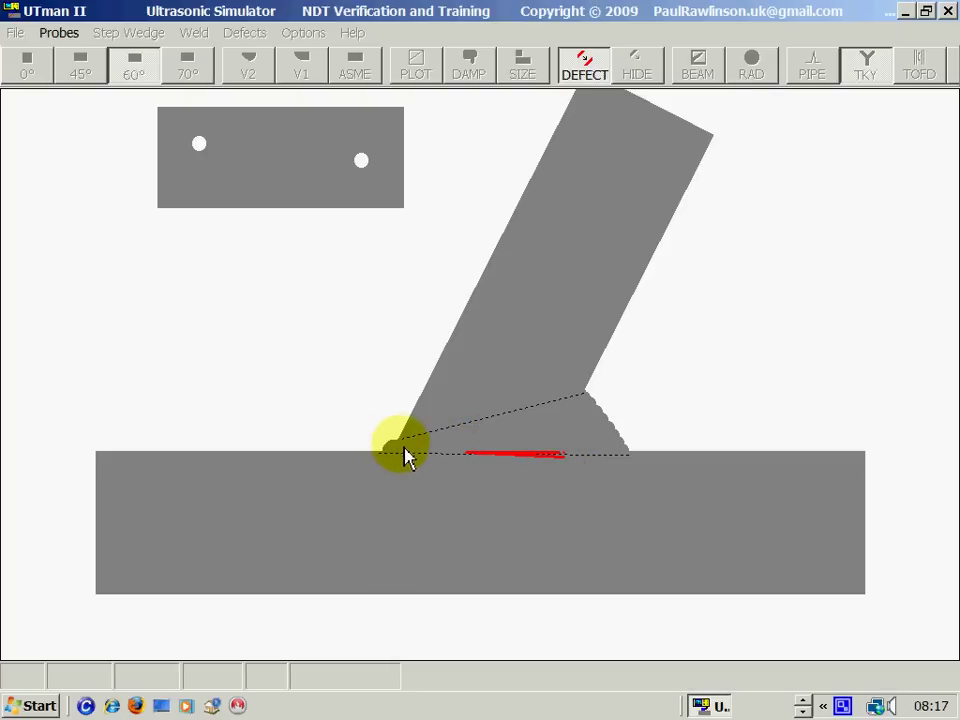
pyautogui.click(587, 80)
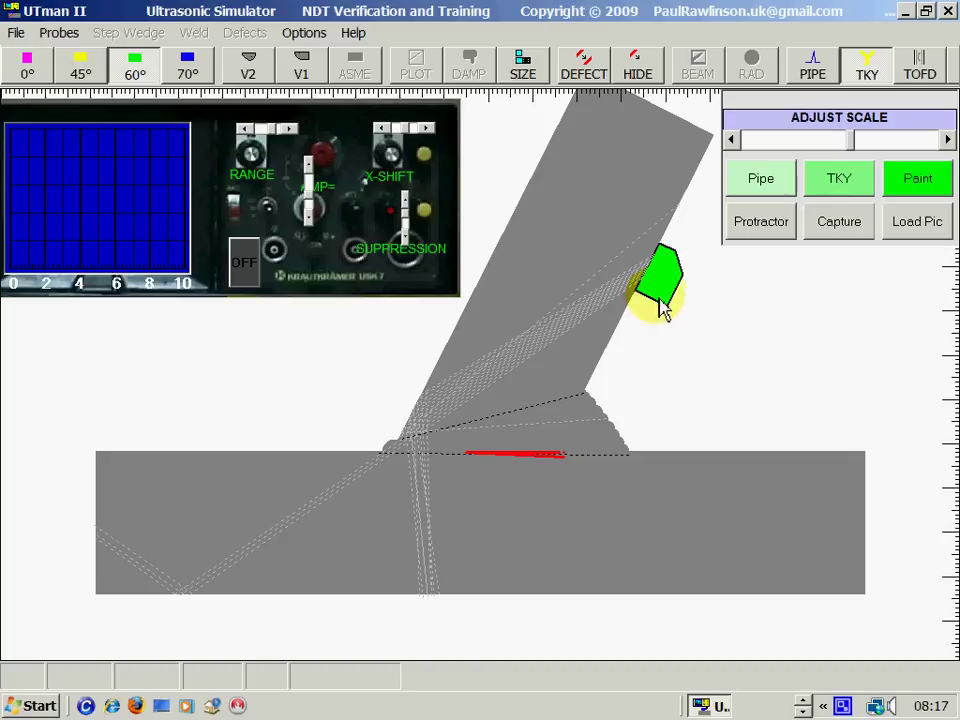
# - Scan with the green probe, then the 45° probe along the chord, and load the V2 block
pyautogui.moveTo(662, 306); pyautogui.dragTo(800, 445)
pyautogui.click(98, 78)
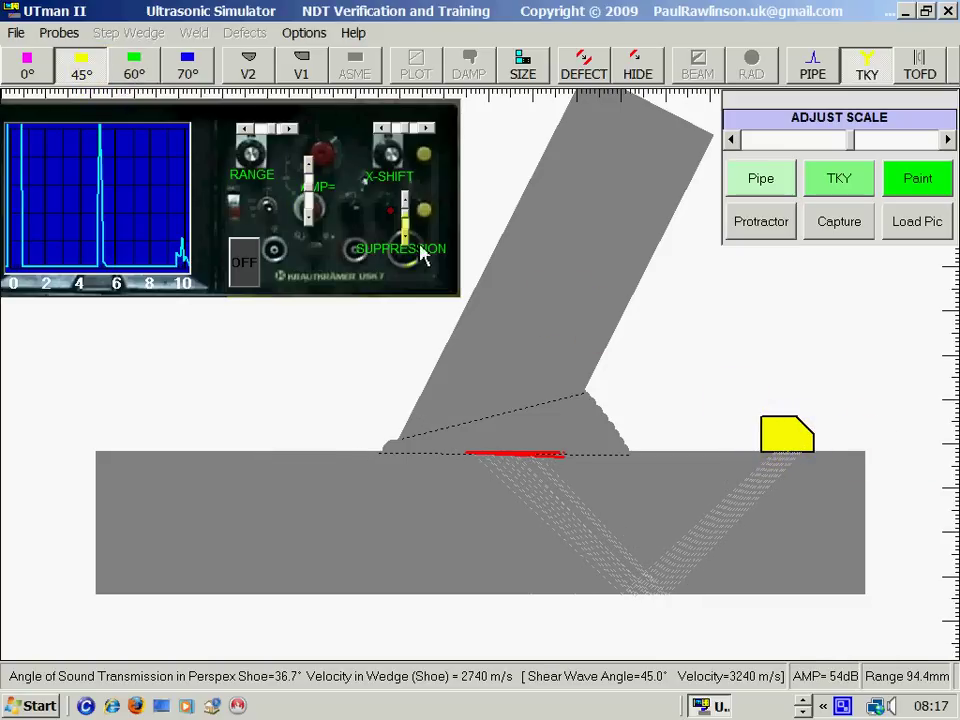
pyautogui.moveTo(781, 437)
pyautogui.mouseDown()
pyautogui.moveTo(662, 443)
pyautogui.moveTo(785, 457)
pyautogui.mouseUp()
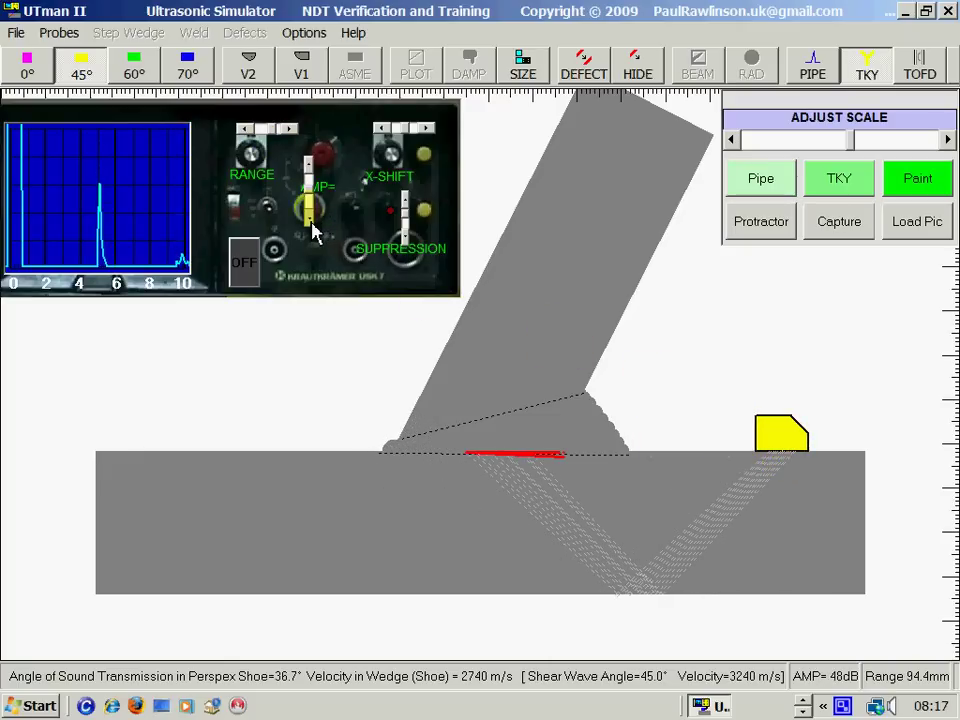
pyautogui.click(252, 70)
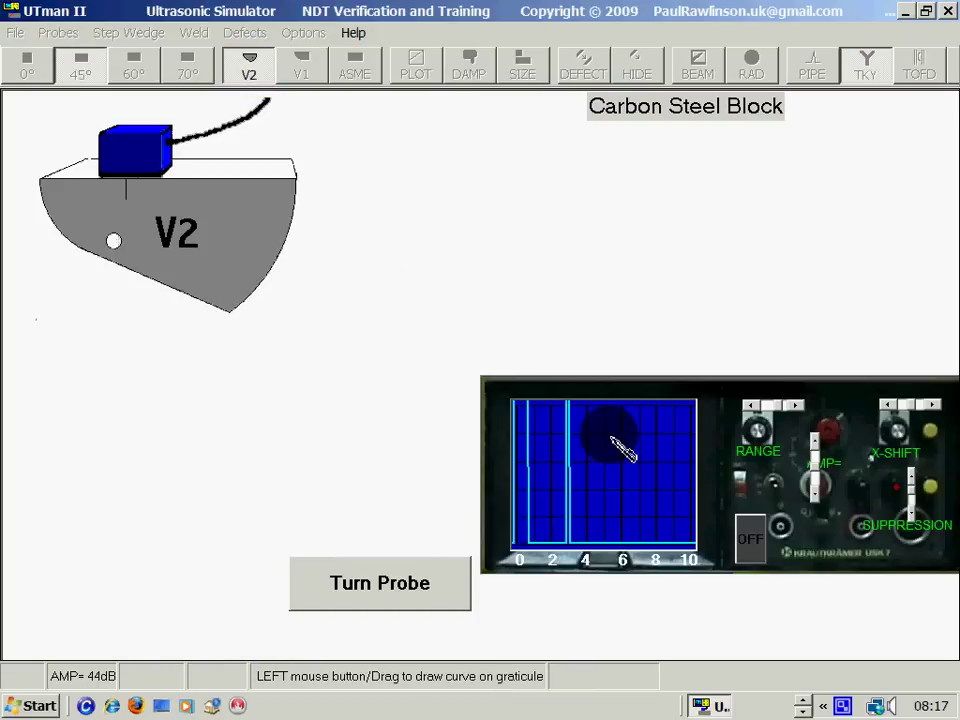
# - Reverse the 45° probe on the V2 block and flip it back to compare echoes both ways
pyautogui.moveTo(756, 425)
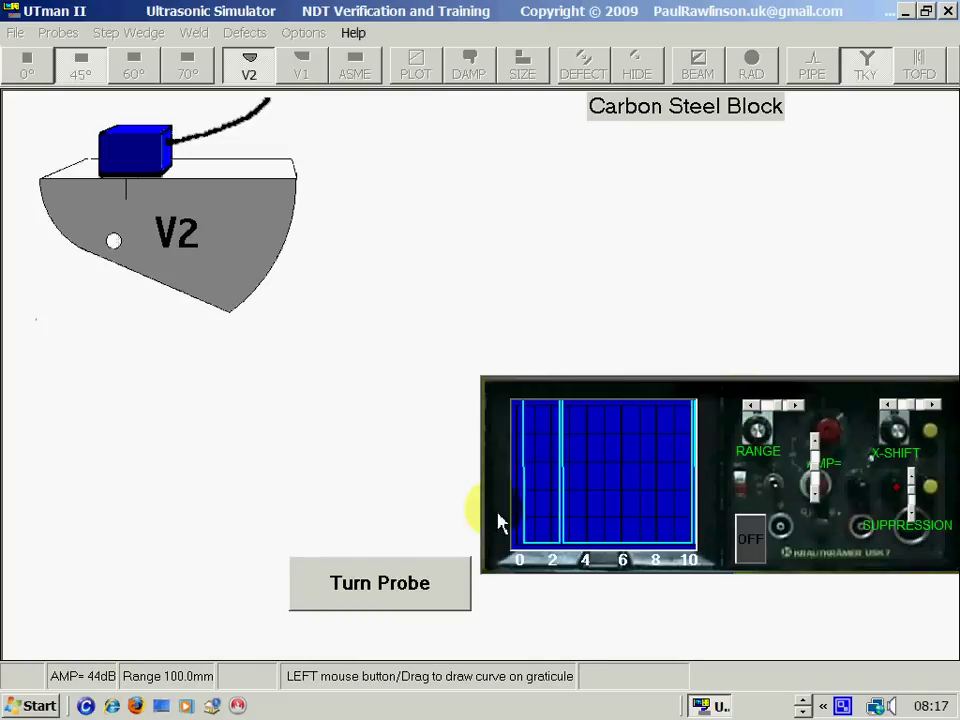
pyautogui.click(439, 583)
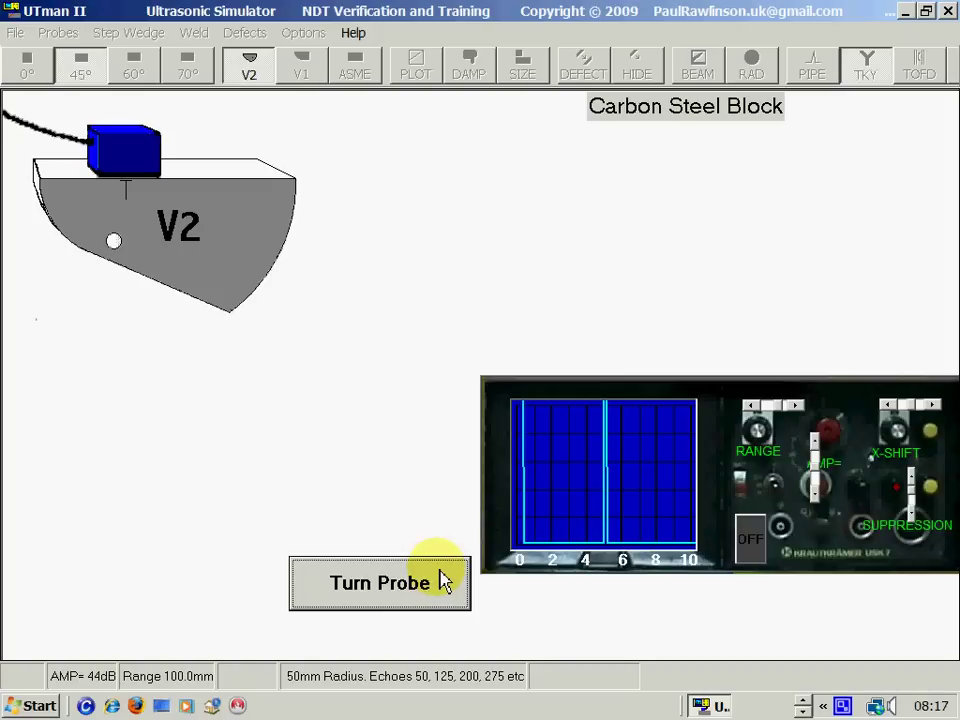
pyautogui.click(443, 583)
# - Back on the TKY joint, sweep the 45° probe along the chord and over the weld cap
pyautogui.click(249, 70)
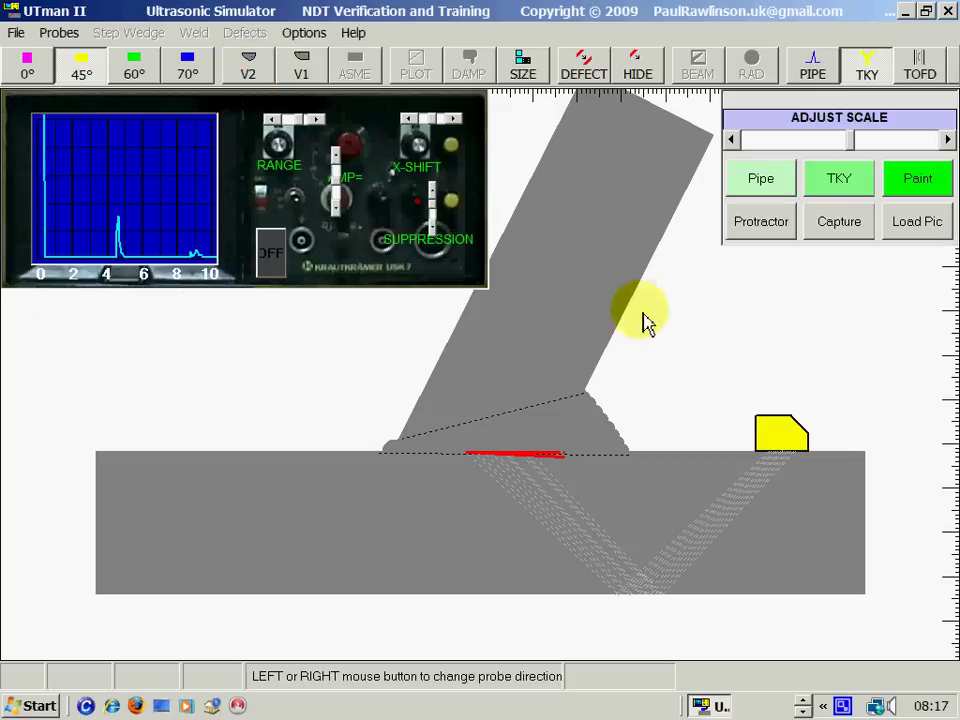
pyautogui.moveTo(797, 437)
pyautogui.mouseDown()
pyautogui.moveTo(754, 443)
pyautogui.moveTo(787, 442)
pyautogui.mouseUp()
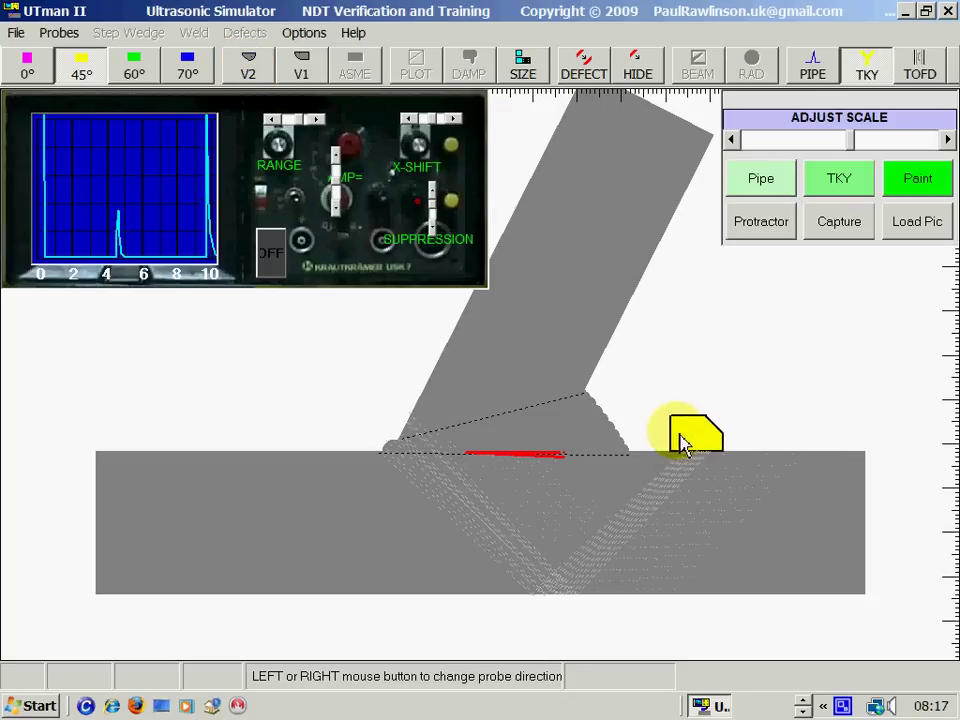
pyautogui.moveTo(683, 444); pyautogui.dragTo(706, 467)
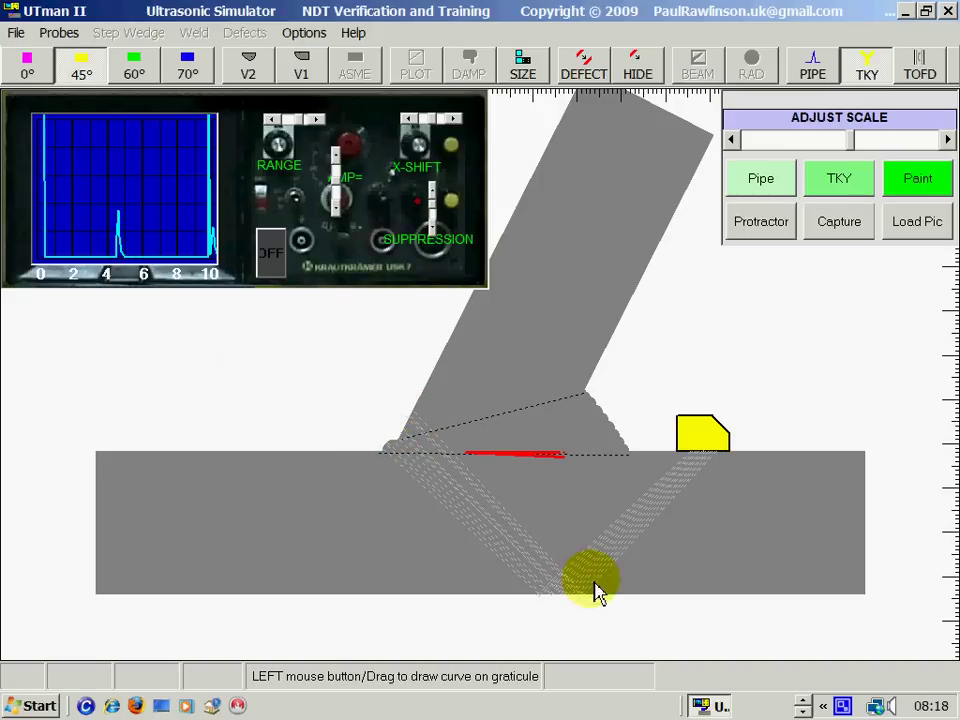
pyautogui.moveTo(703, 445); pyautogui.dragTo(791, 454)
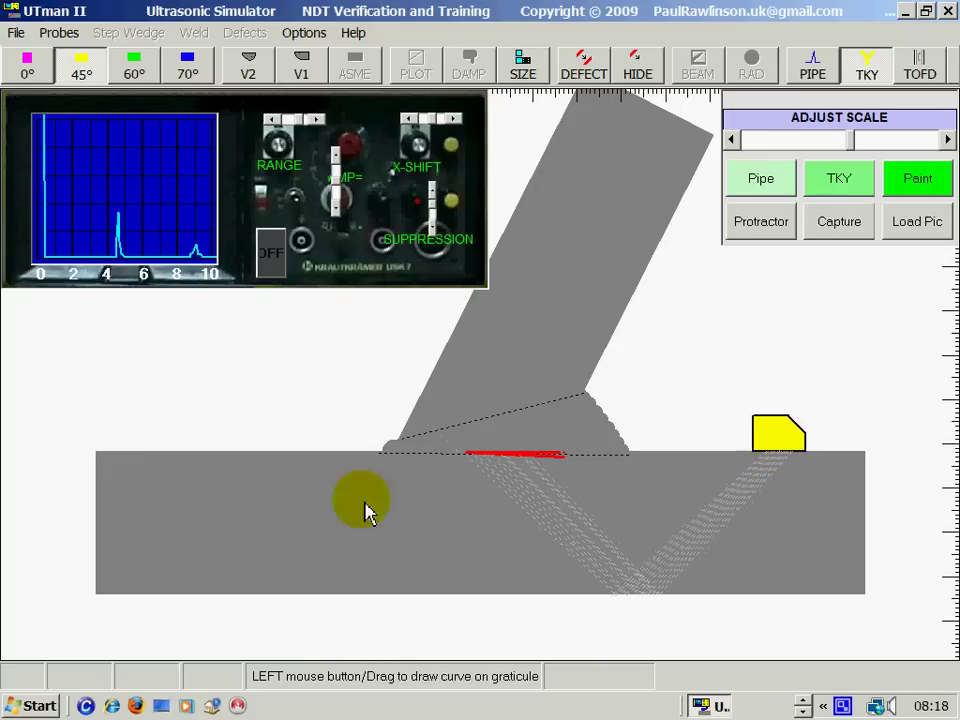
# - Scan from the chord's left side, move onto the brace's right face, and enlarge the probe scale
pyautogui.click(226, 432)
pyautogui.moveTo(226, 432)
pyautogui.mouseDown()
pyautogui.moveTo(287, 434)
pyautogui.moveTo(118, 424)
pyautogui.moveTo(228, 436)
pyautogui.mouseUp()
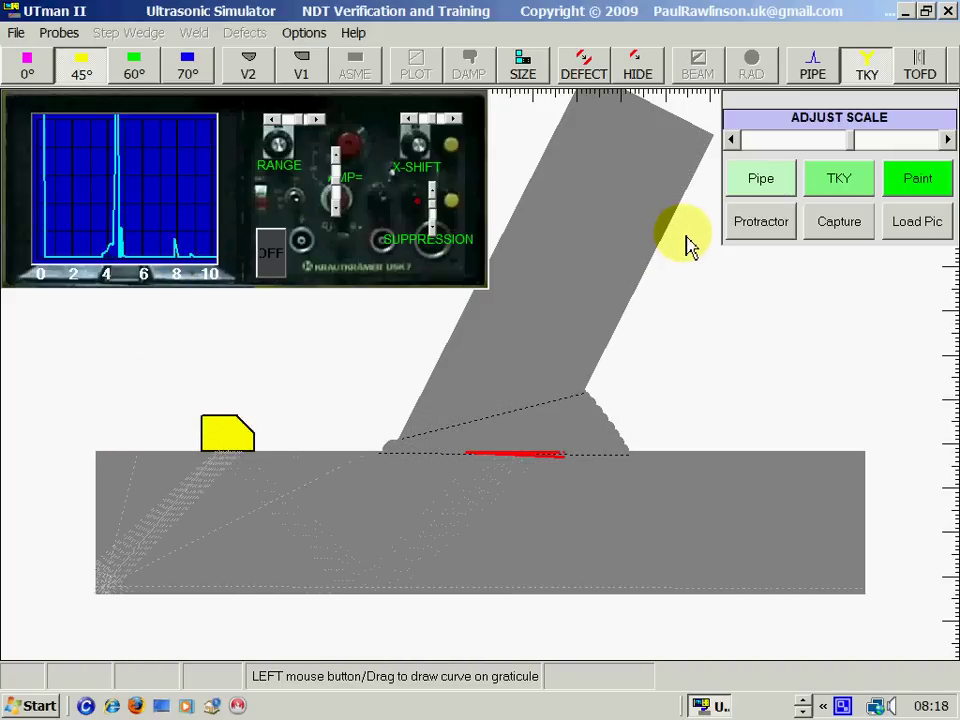
pyautogui.moveTo(690, 242); pyautogui.dragTo(668, 260)
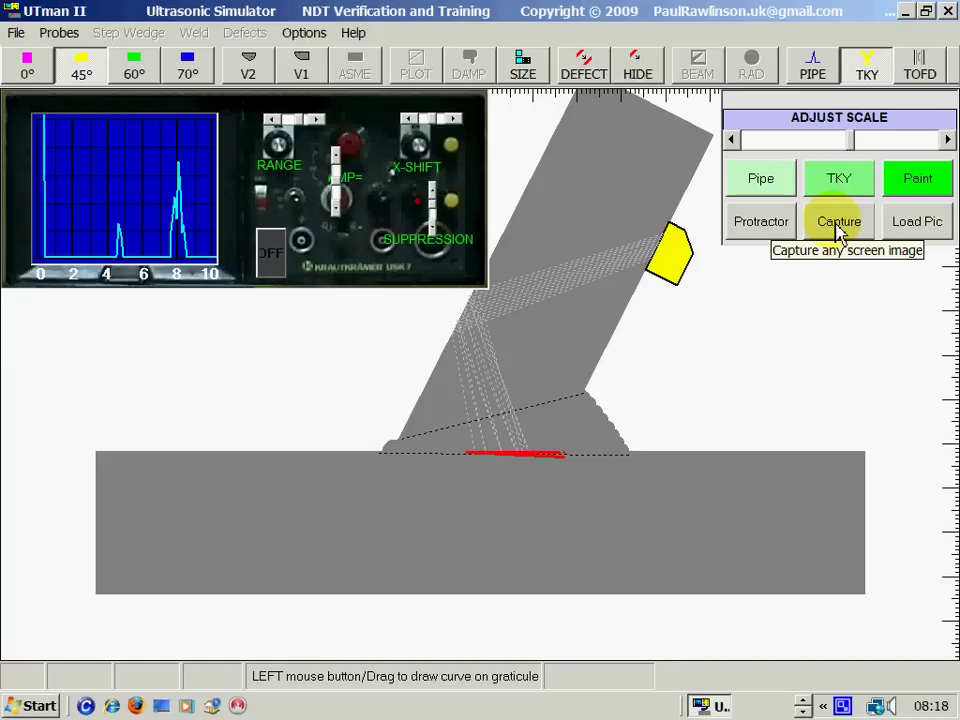
pyautogui.click(776, 150)
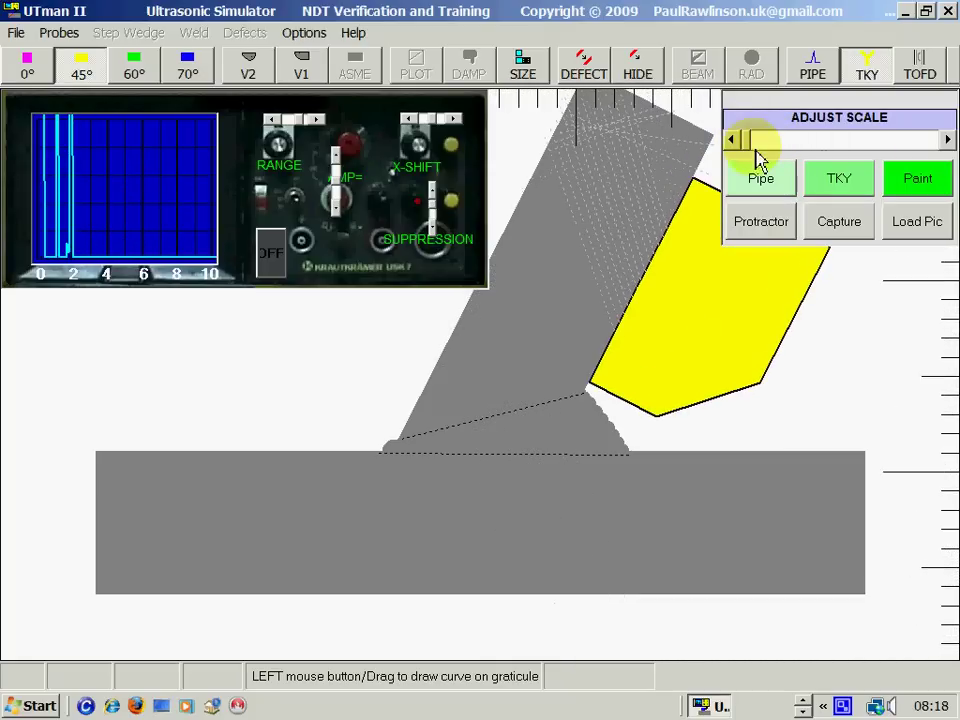
# - Shrink the probe drawing to the minimum scale and place the probe on the chord's top surface
pyautogui.moveTo(776, 150); pyautogui.dragTo(829, 150)
pyautogui.click(898, 150)
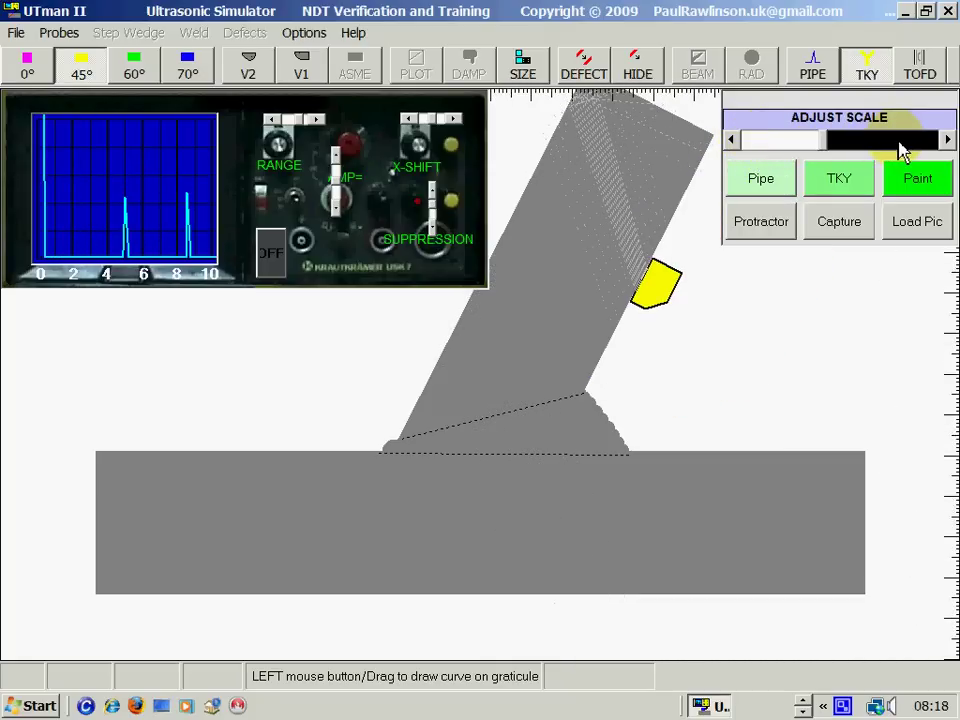
pyautogui.click(945, 140)
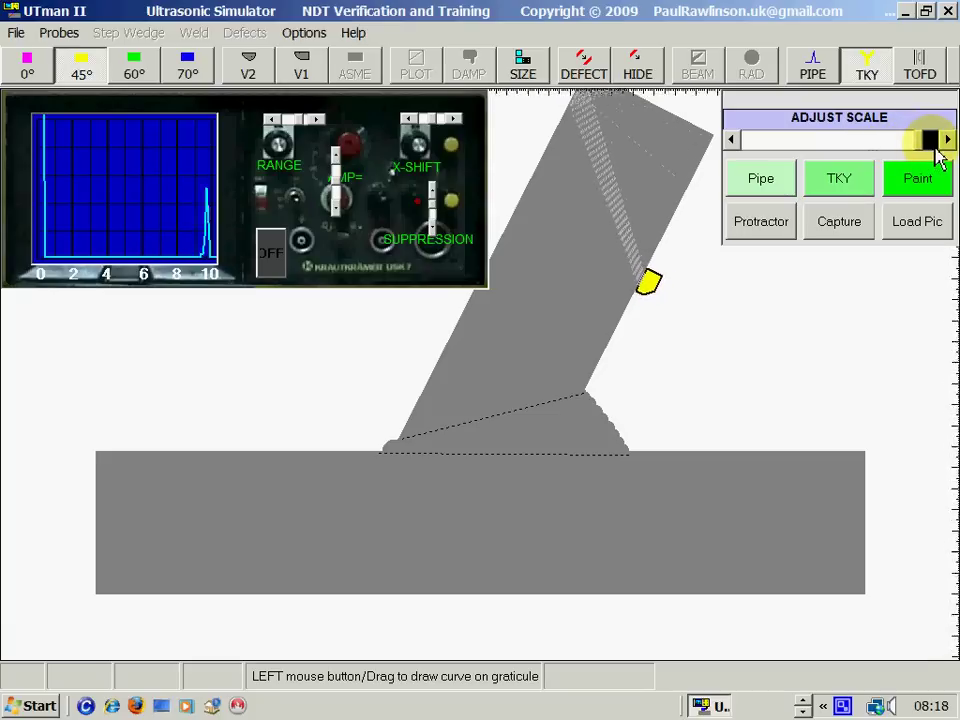
pyautogui.click(707, 289)
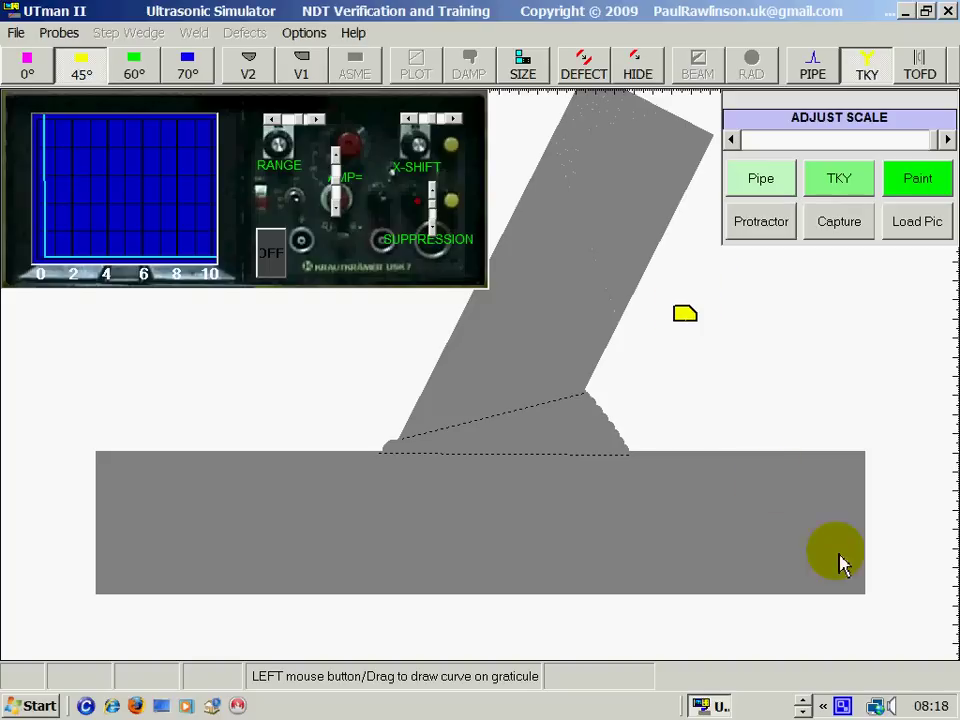